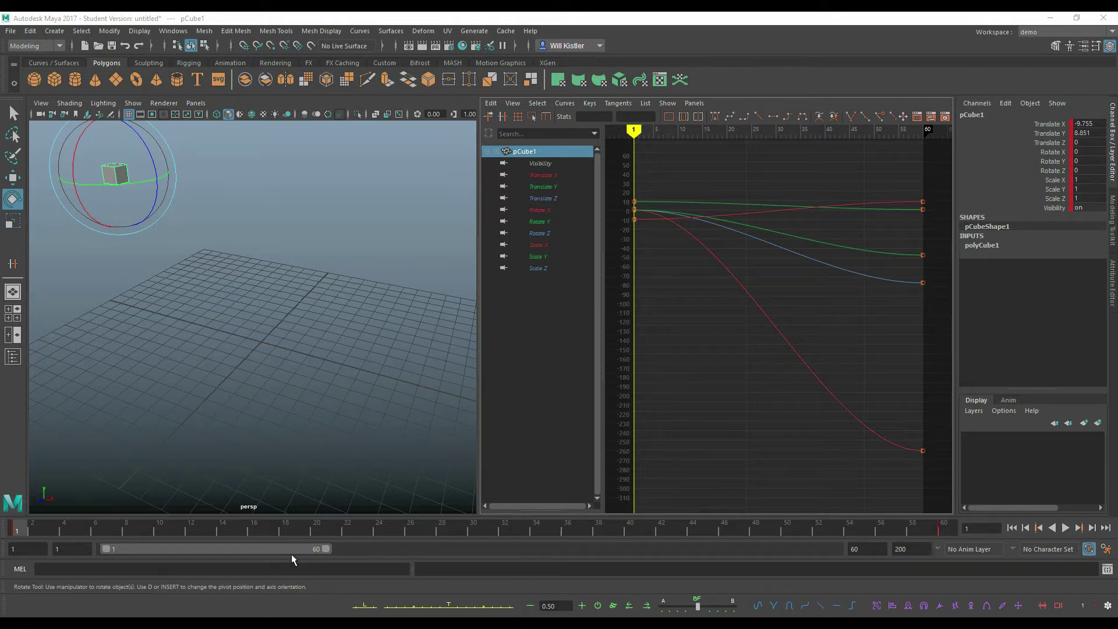
- Switch to the browser, show the downloaded whSetZero.mel in its folder and copy the file
{"action": "left_click", "coordinate": [326, 623]}
{"action": "left_click", "coordinate": [312, 578]}
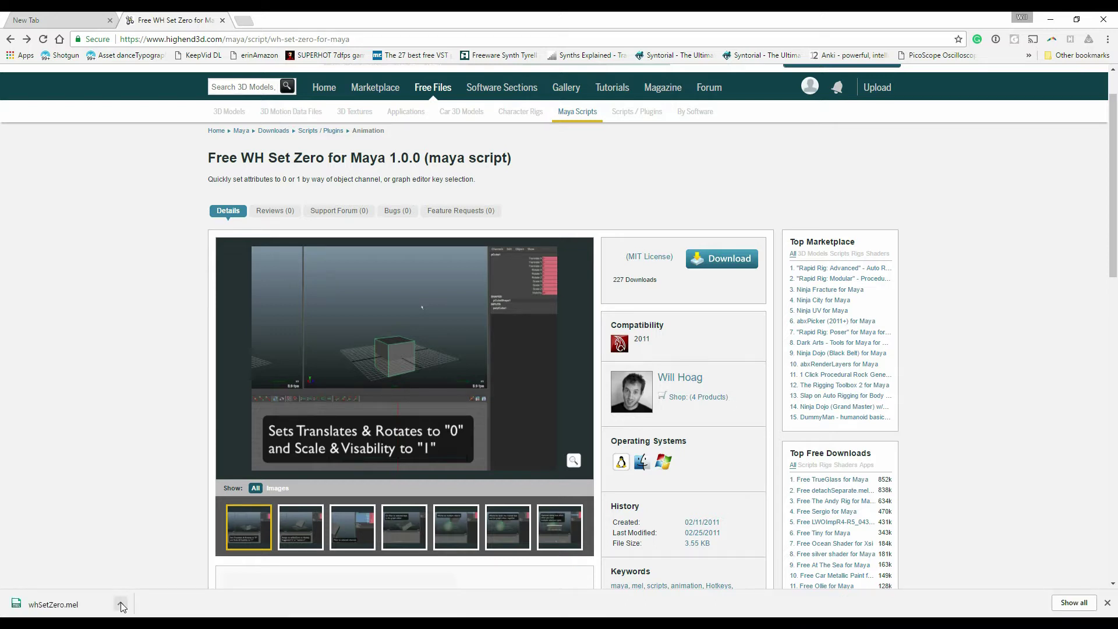
{"action": "left_click", "coordinate": [121, 602]}
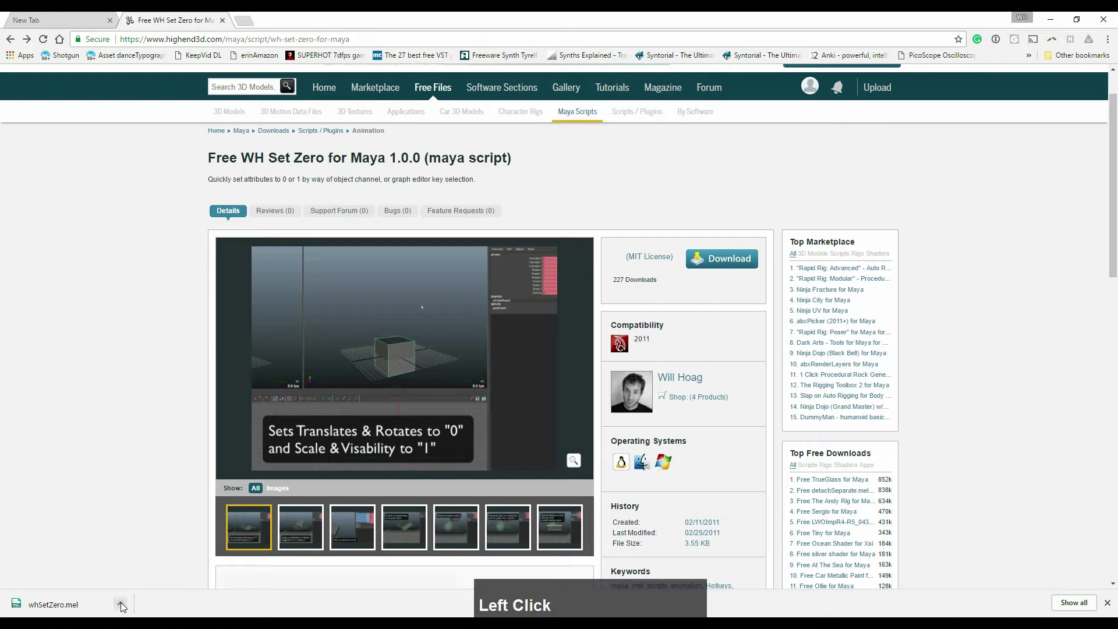
{"action": "left_click", "coordinate": [149, 566]}
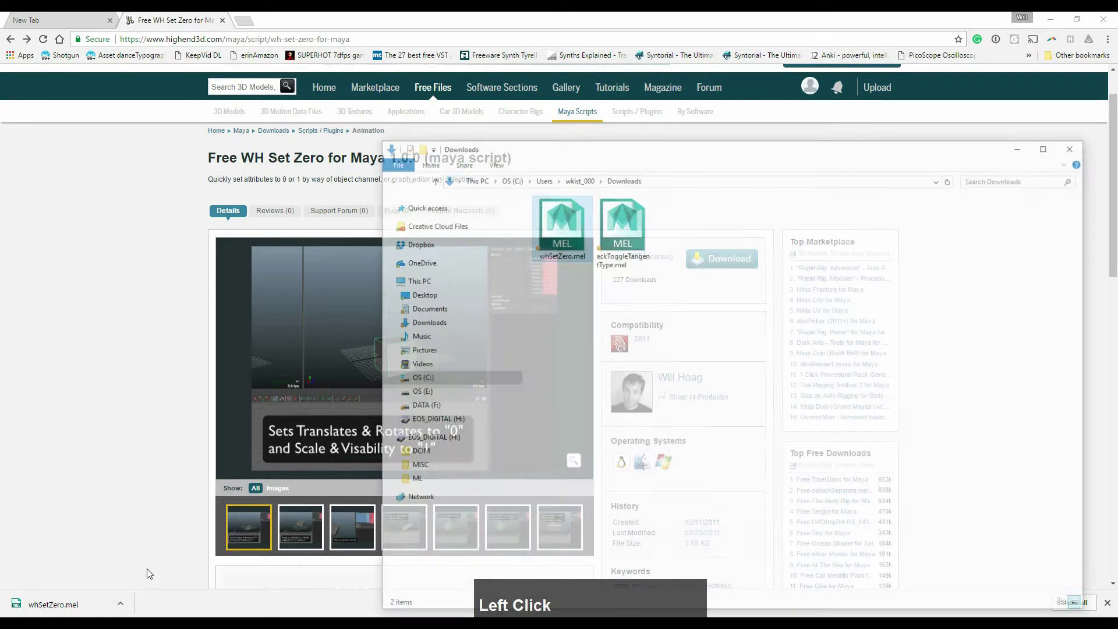
{"action": "right_click", "coordinate": [567, 232]}
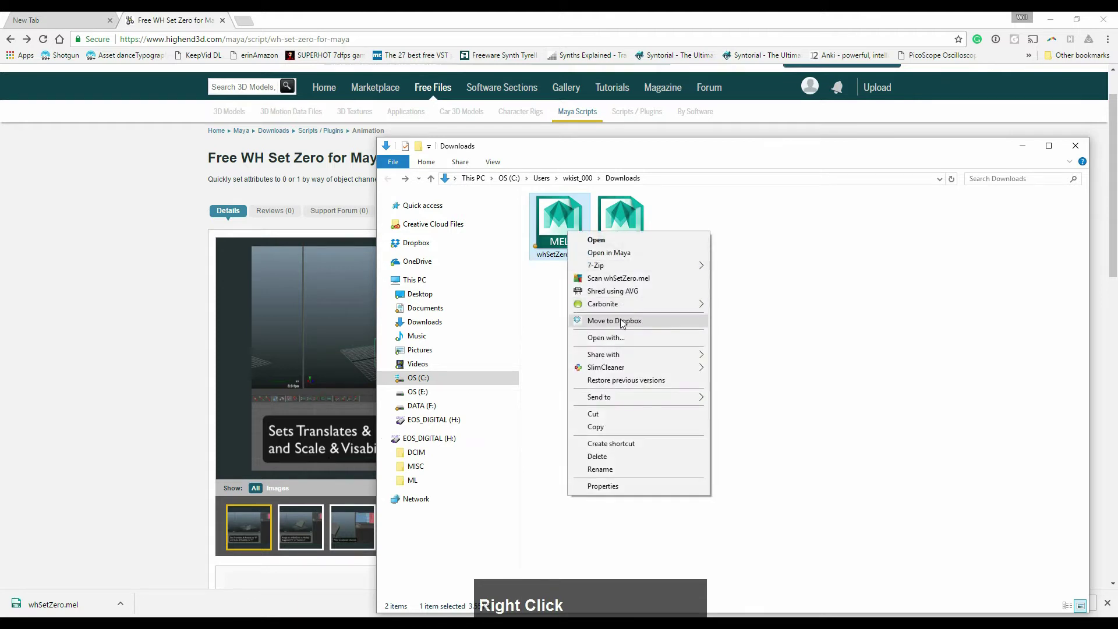
{"action": "left_click", "coordinate": [628, 431]}
- Paste the copied script file into the Documents\maya\2017\scripts folder
{"action": "left_click", "coordinate": [425, 308]}
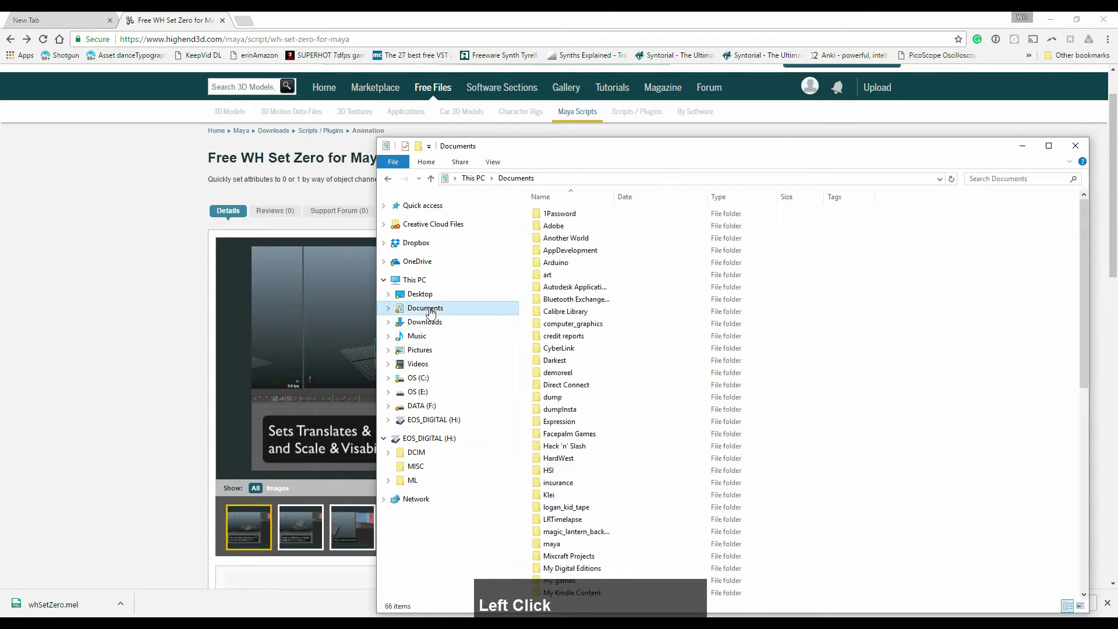
{"action": "double_click", "coordinate": [562, 544]}
{"action": "double_click", "coordinate": [560, 238]}
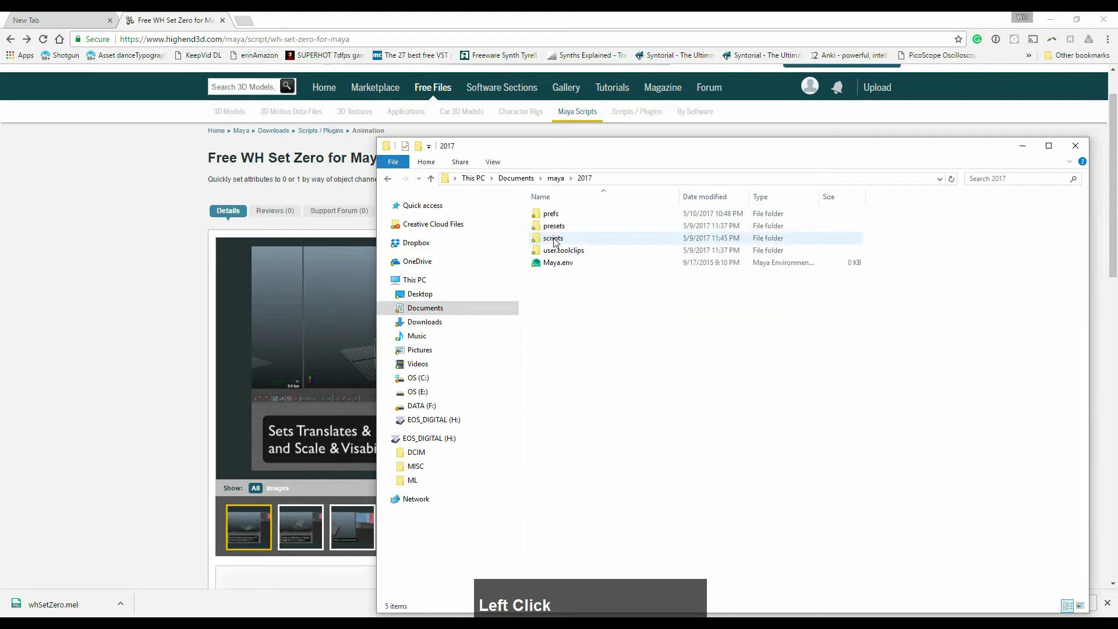
{"action": "double_click", "coordinate": [564, 239]}
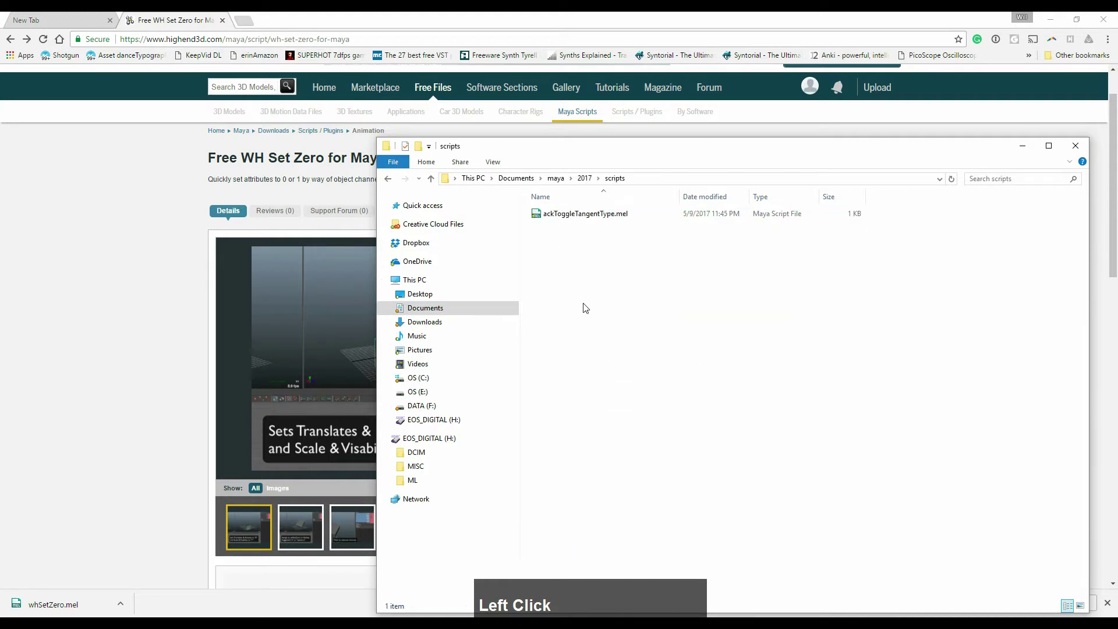
{"action": "key", "text": "ctrl+v"}
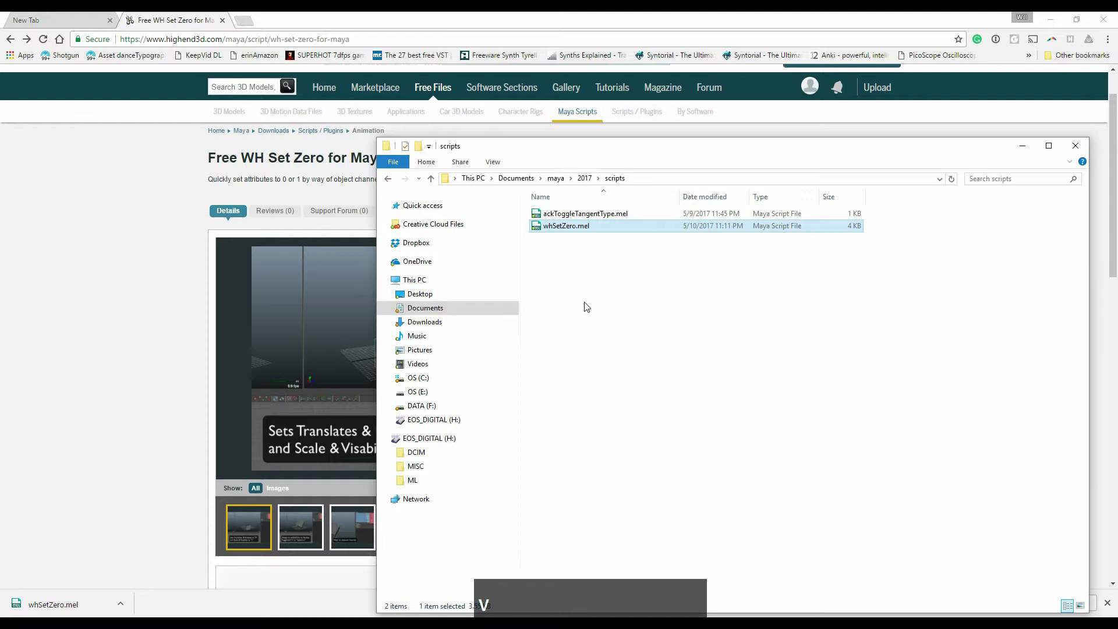
- Open whSetZero.mel from the scripts folder and highlight the command name whSetZero in its hotkey comment
{"action": "left_click", "coordinate": [563, 227]}
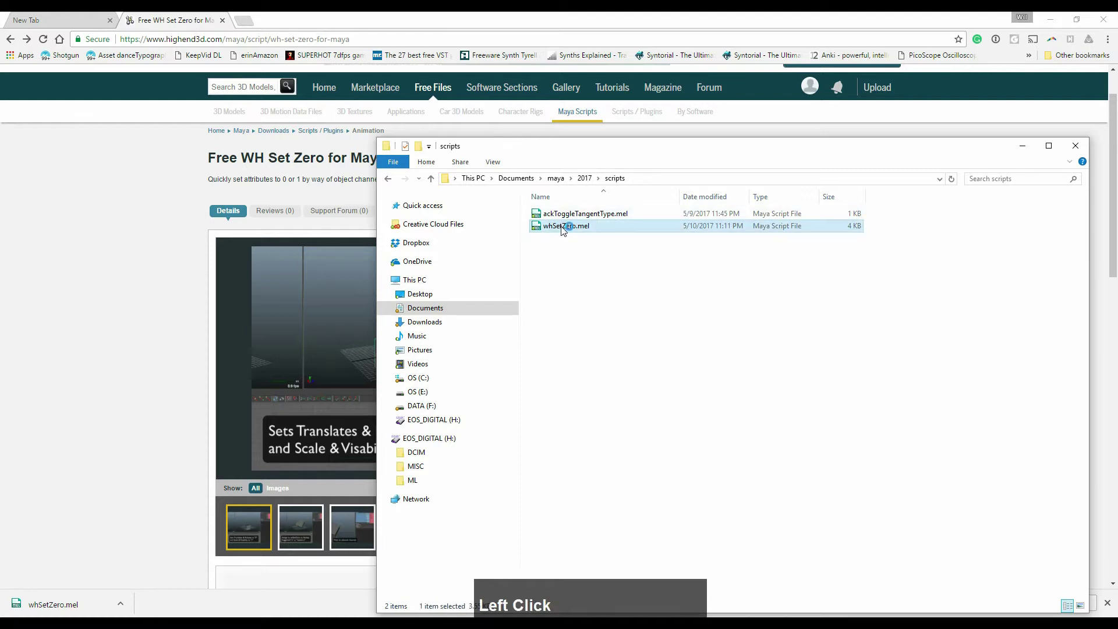
{"action": "double_click", "coordinate": [562, 227]}
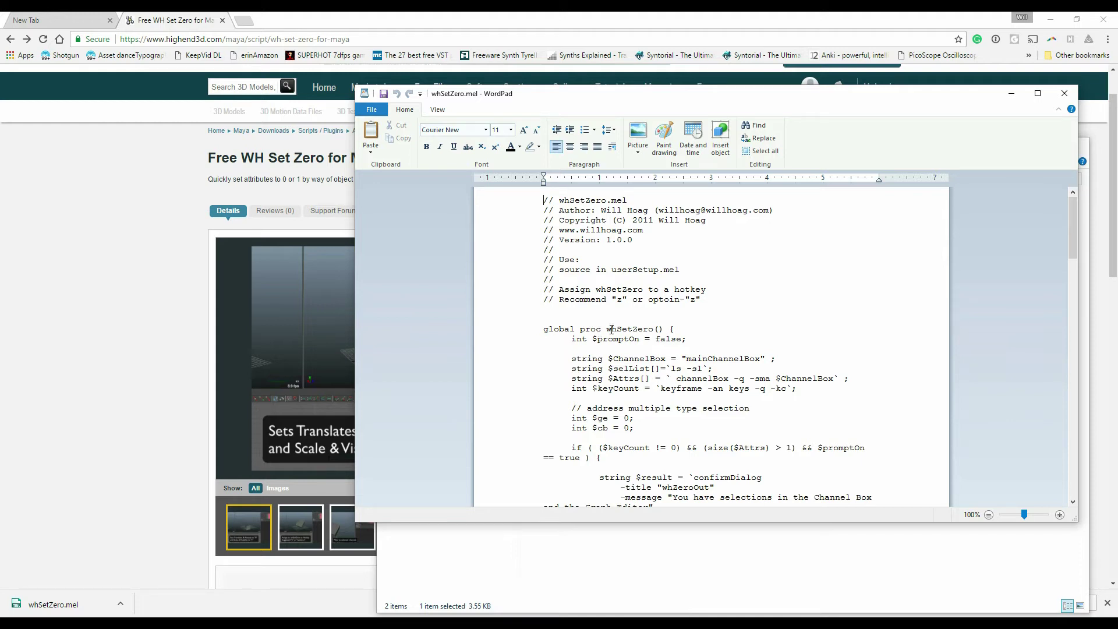
{"action": "left_click", "coordinate": [598, 289]}
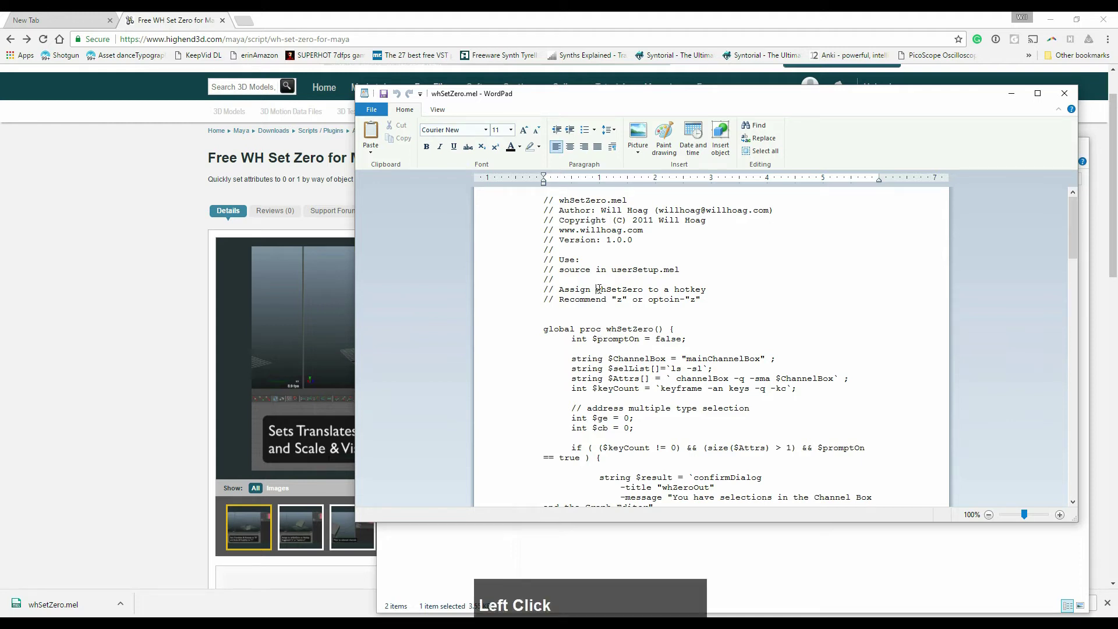
{"action": "double_click", "coordinate": [598, 289]}
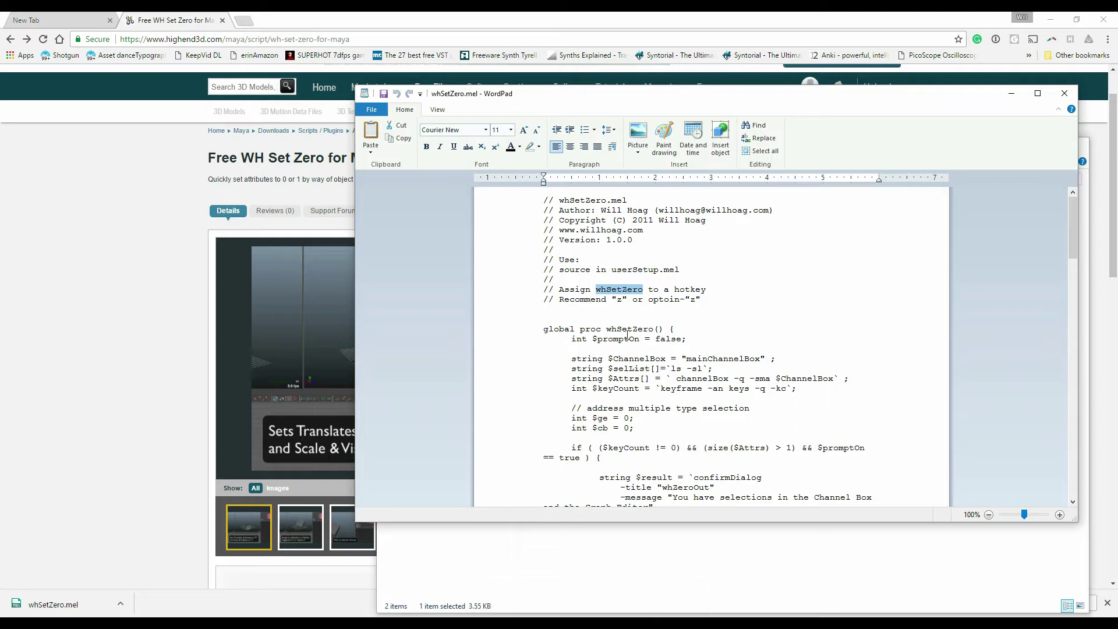
- Switch to Maya and run the MEL command rehash
{"action": "left_click", "coordinate": [385, 623]}
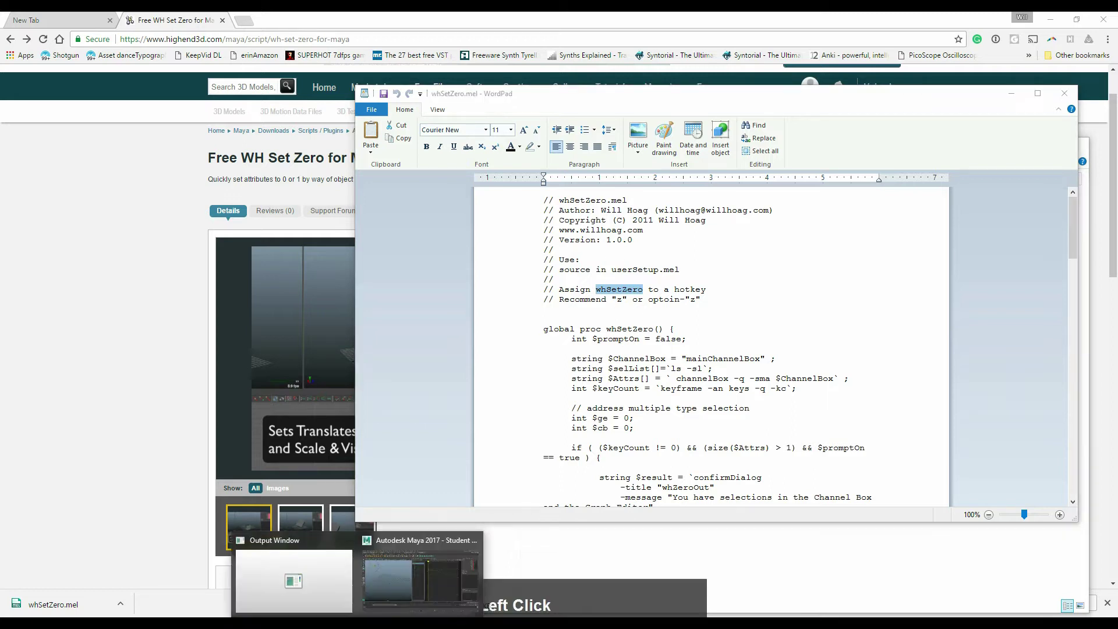
{"action": "left_click", "coordinate": [393, 585]}
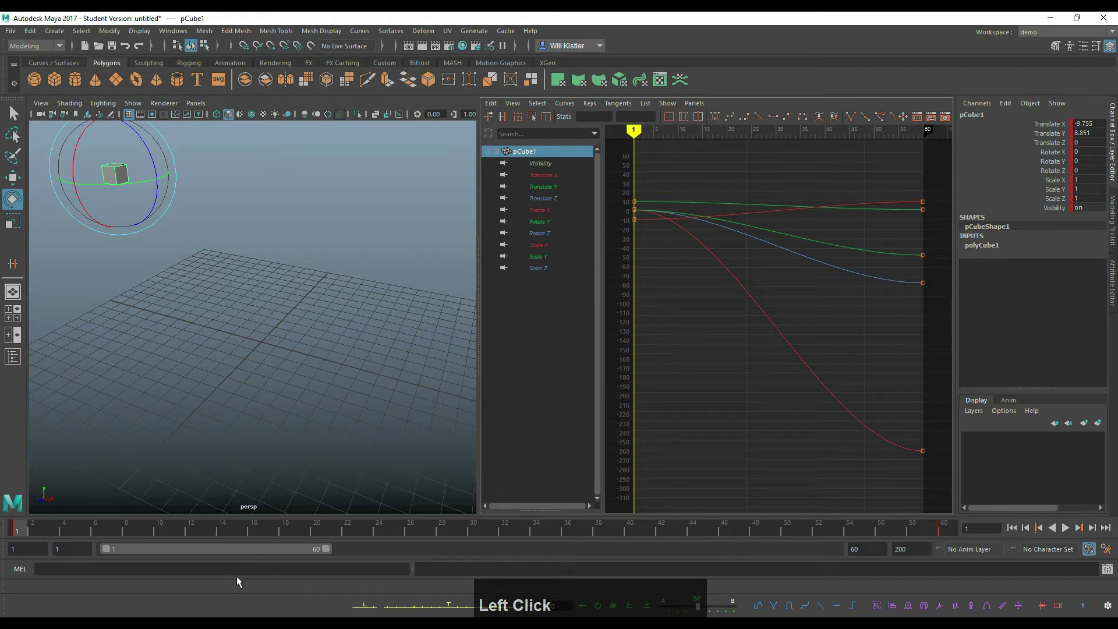
{"action": "type", "text": "rehash"}
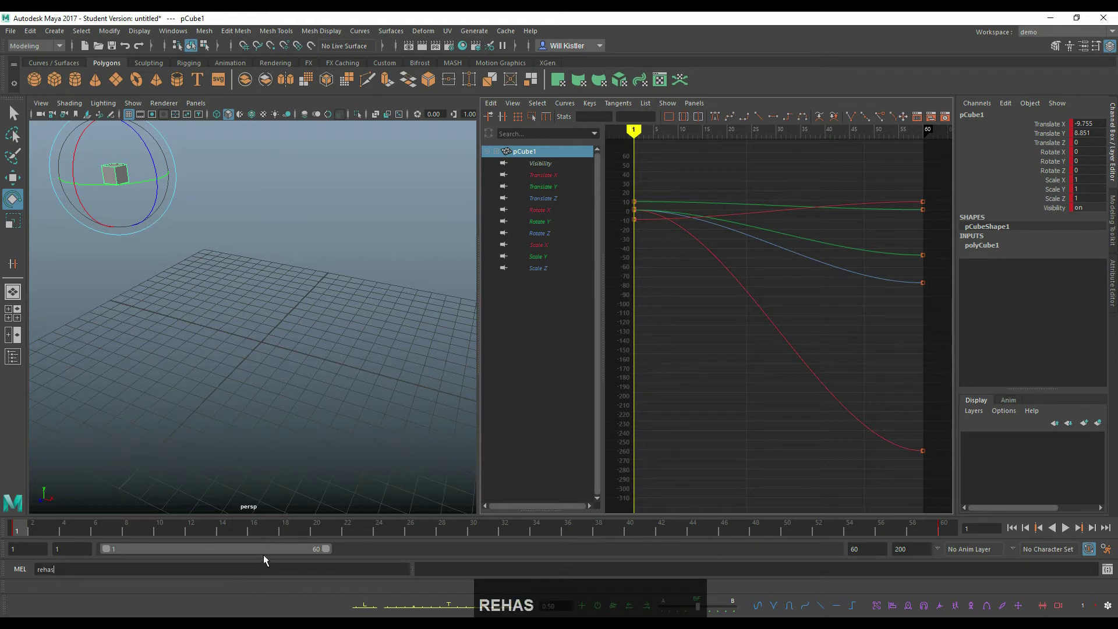
{"action": "key", "text": "Return"}
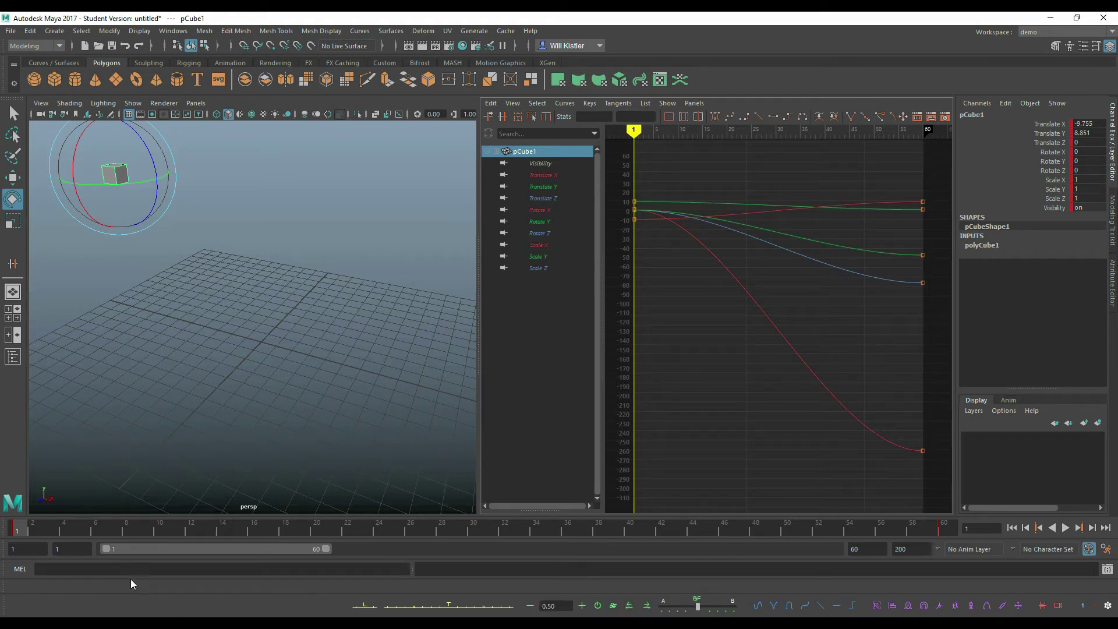
- Test the MEL command whSetZero on the selected cube and undo it
{"action": "left_click", "coordinate": [142, 569]}
{"action": "type", "text": "wh"}
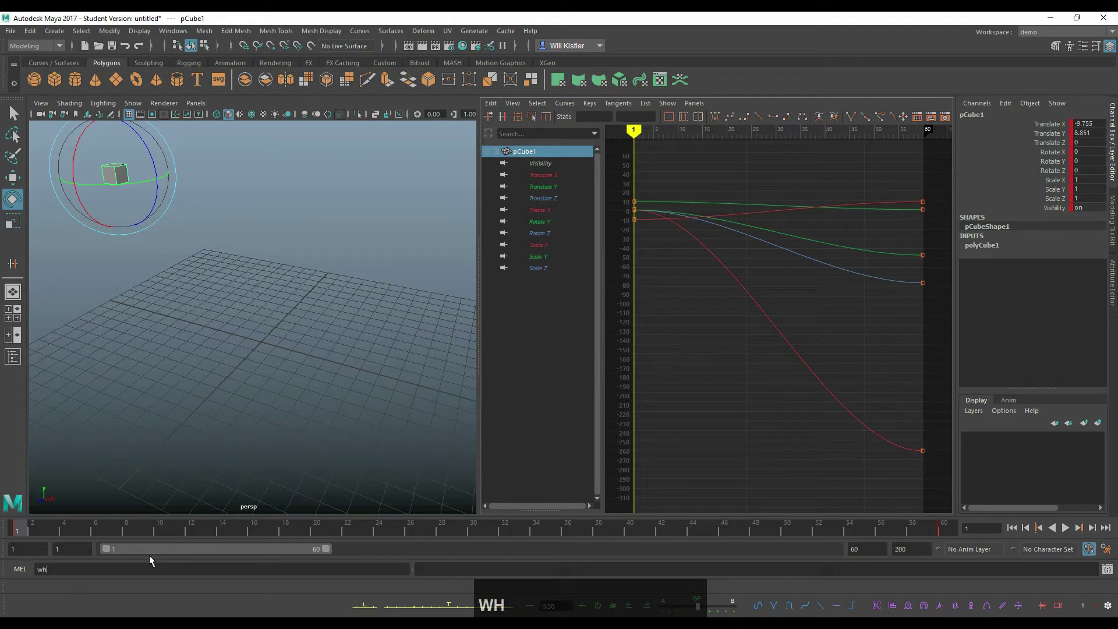
{"action": "type", "text": "SetZero"}
{"action": "left_click", "coordinate": [99, 573]}
{"action": "key", "text": "Return"}
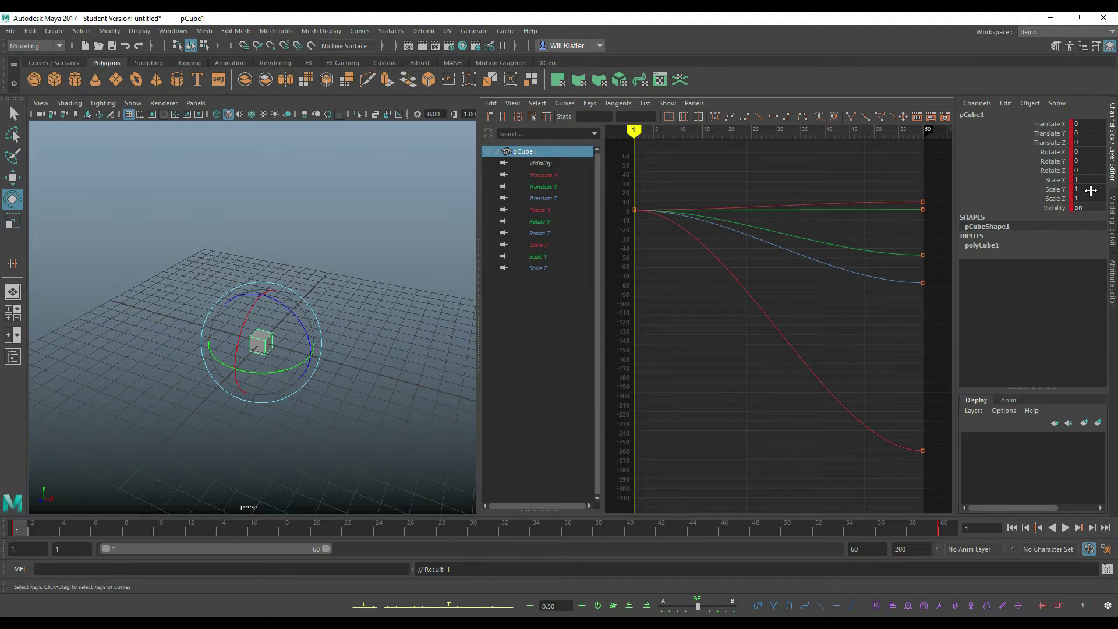
{"action": "key", "text": "z"}
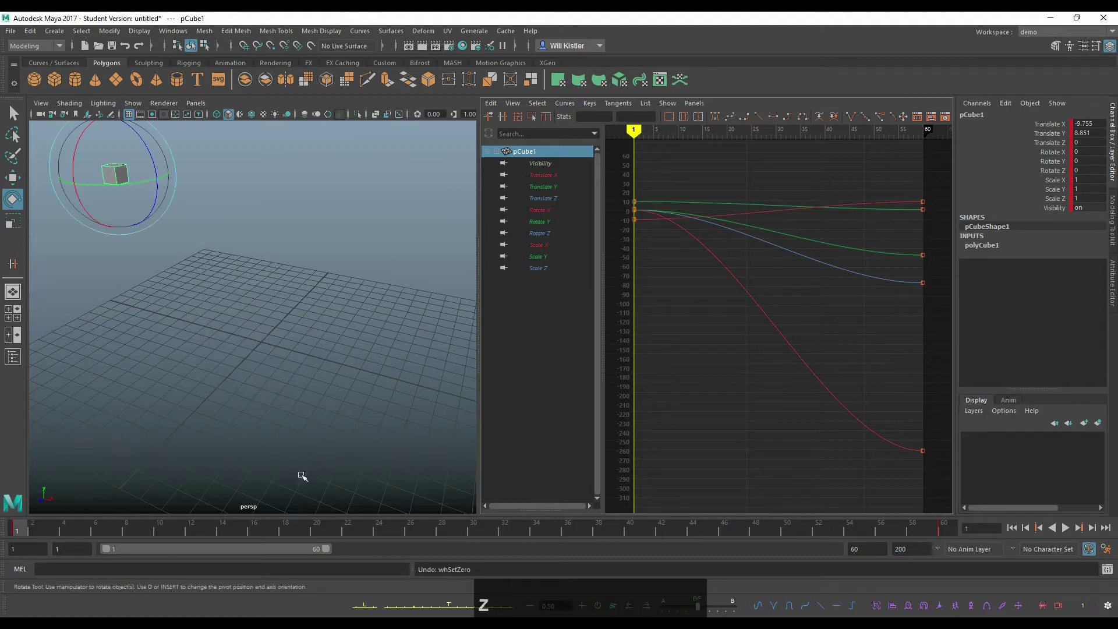
- Recall the previous whSetZero command, run it once more on the cube and undo it
{"action": "left_click", "coordinate": [208, 570]}
{"action": "key", "text": "Up"}
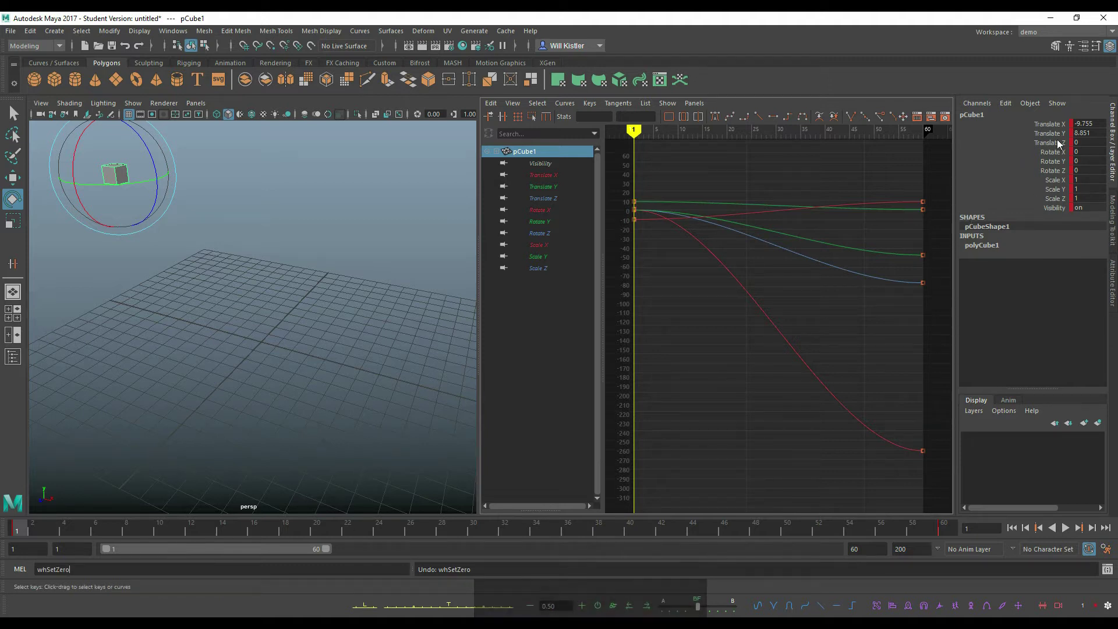
{"action": "key", "text": "Return"}
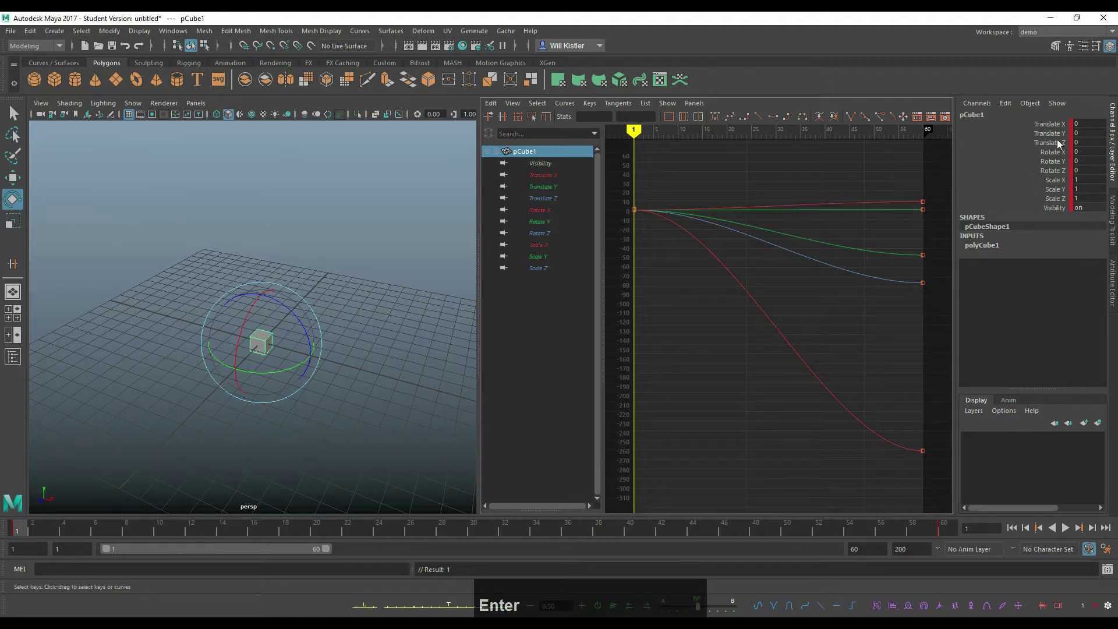
{"action": "key", "text": "ctrl+z"}
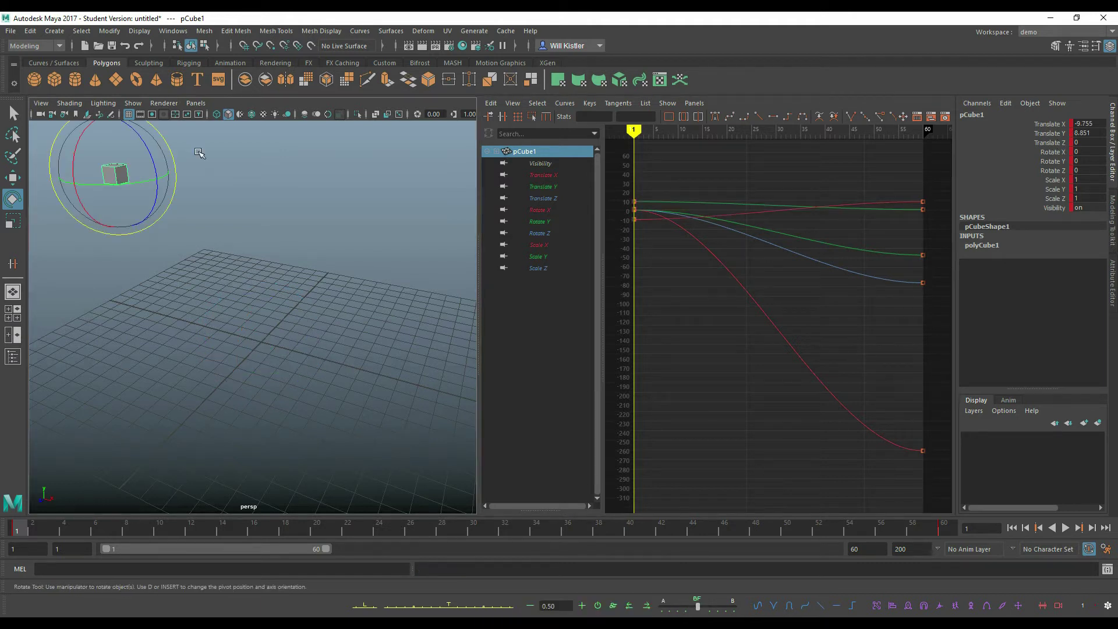
- Open the Hotkey Editor and list the hotkeys for Menu items
{"action": "left_click", "coordinate": [173, 32]}
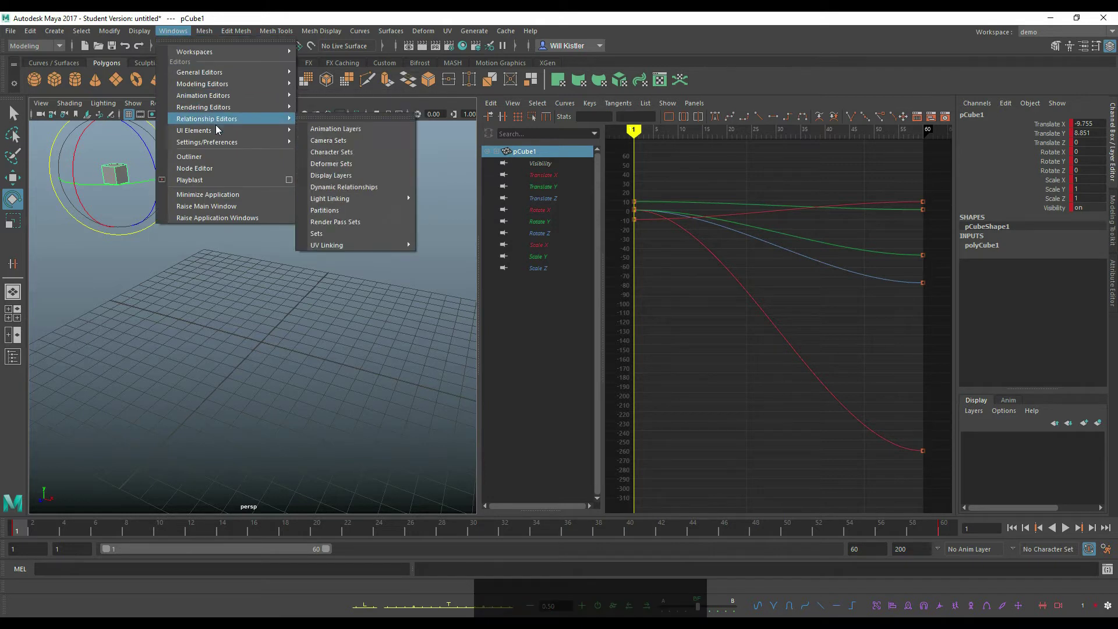
{"action": "mouse_move", "coordinate": [217, 143]}
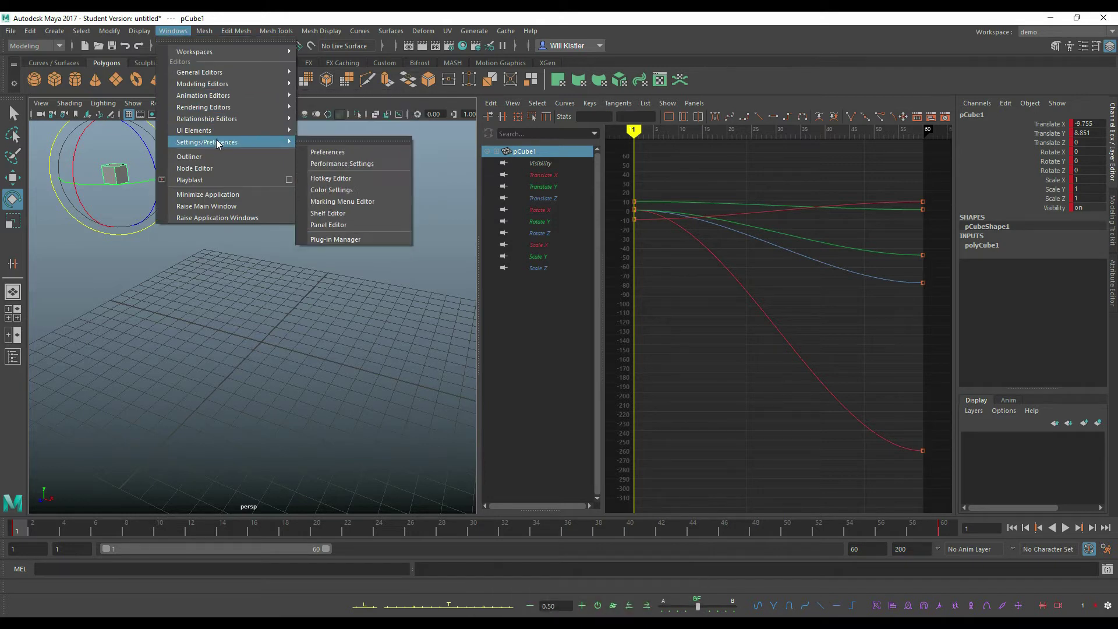
{"action": "left_click", "coordinate": [323, 177]}
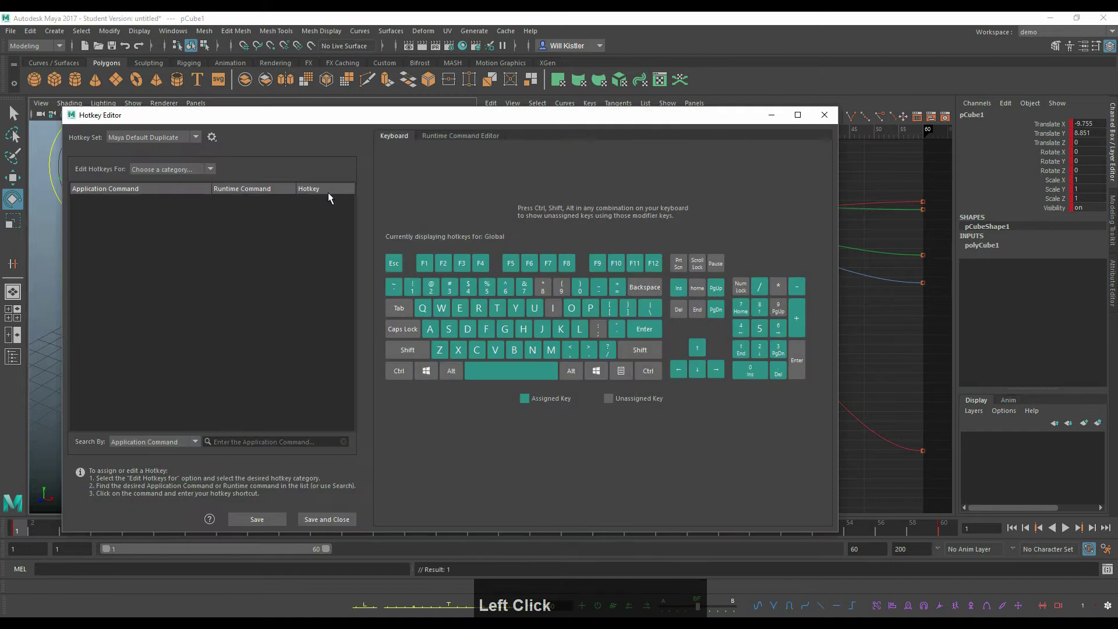
{"action": "left_click", "coordinate": [167, 169]}
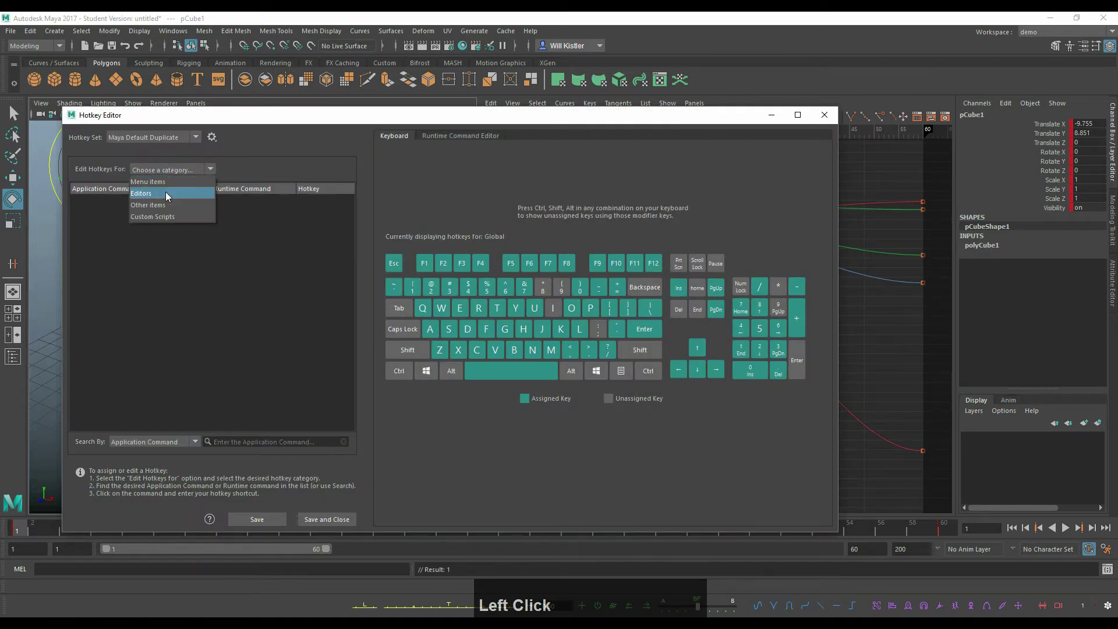
{"action": "left_click", "coordinate": [166, 183]}
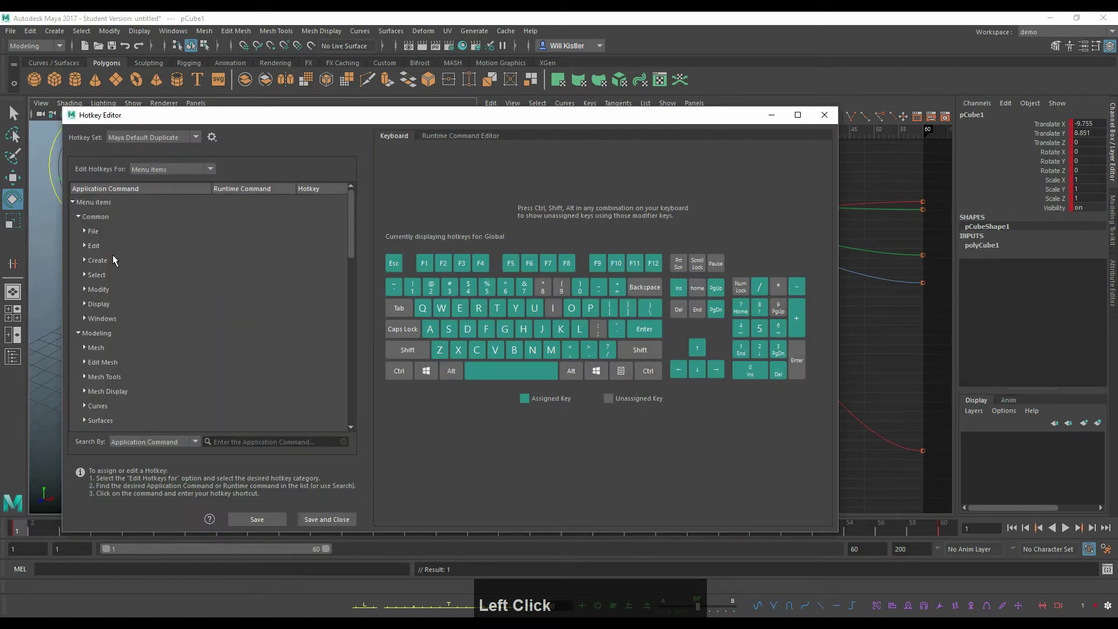
- Assign F12 to the Hotkey Editor command in the Windows Settings/Preferences group and save the hotkeys
{"action": "left_click", "coordinate": [84, 318]}
{"action": "scroll", "coordinate": [169, 309], "scroll_direction": "down", "scroll_amount": 3}
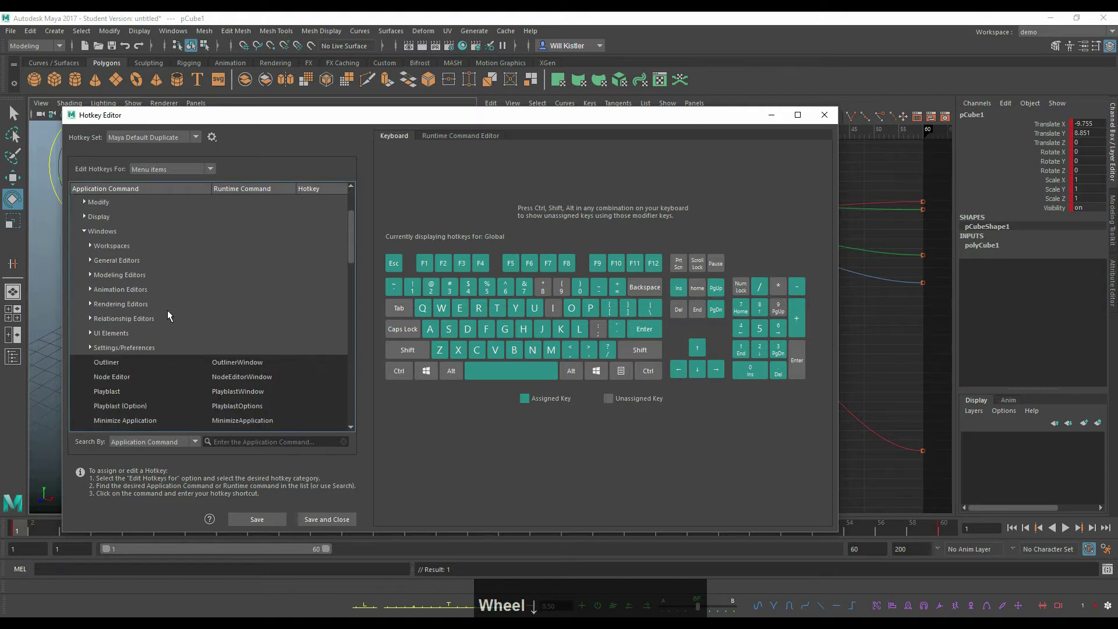
{"action": "left_click", "coordinate": [92, 347]}
{"action": "scroll", "coordinate": [204, 310], "scroll_direction": "down", "scroll_amount": 1}
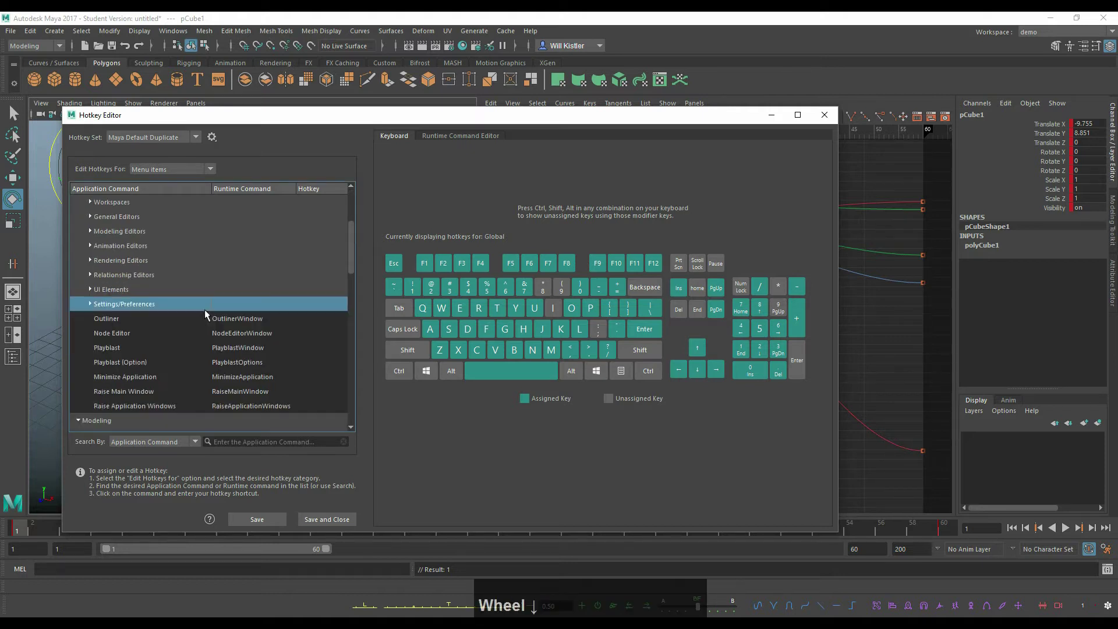
{"action": "left_click", "coordinate": [89, 303]}
{"action": "scroll", "coordinate": [187, 309], "scroll_direction": "down", "scroll_amount": 2}
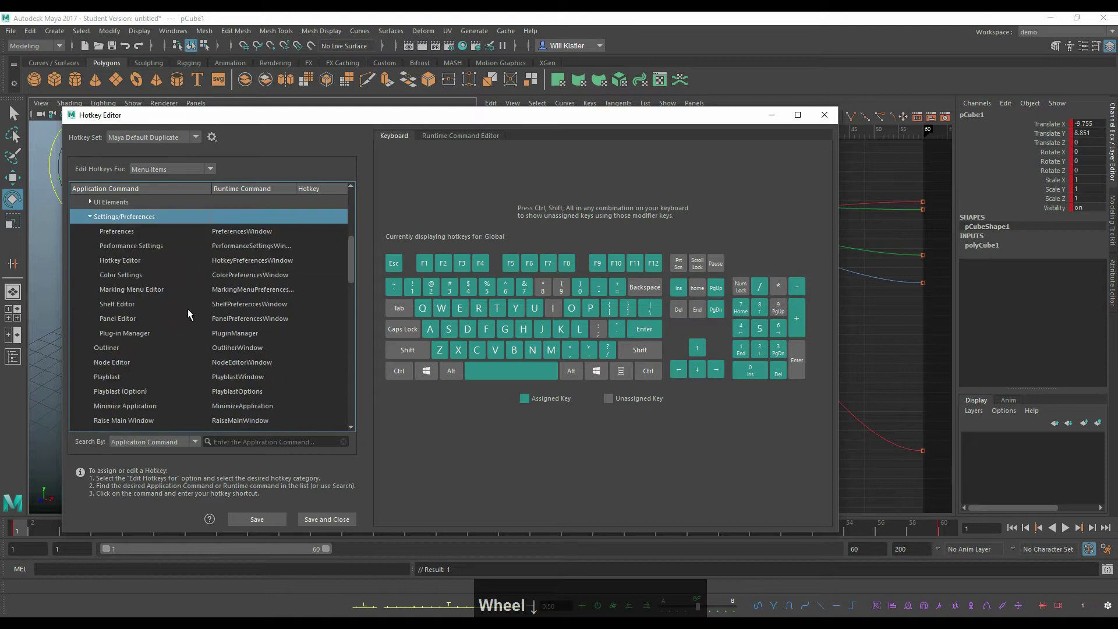
{"action": "left_click", "coordinate": [229, 260]}
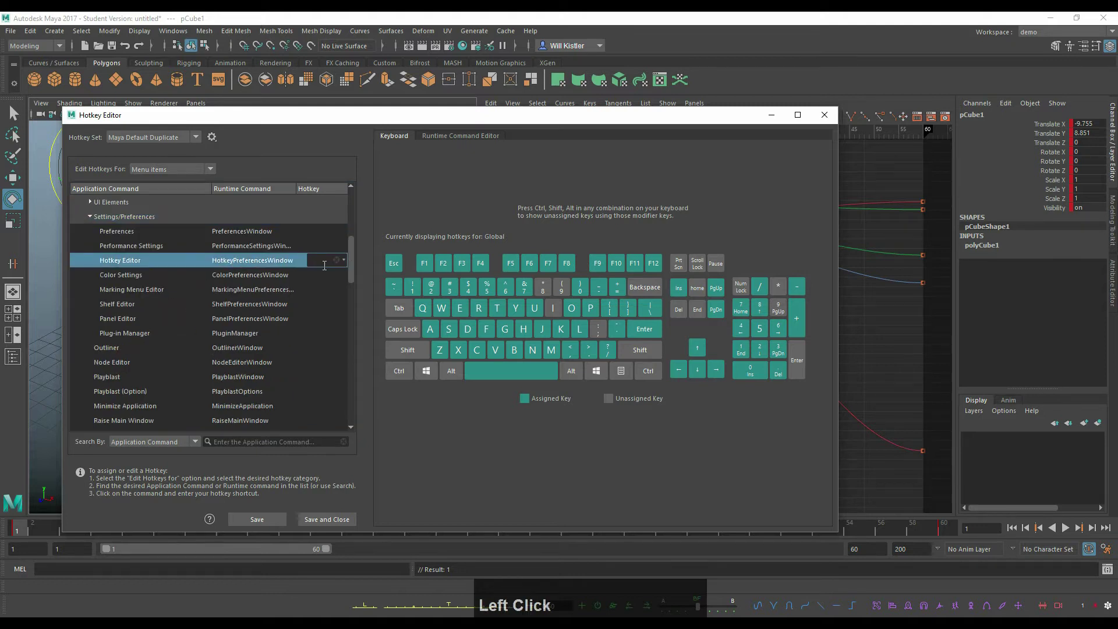
{"action": "key", "text": "F12"}
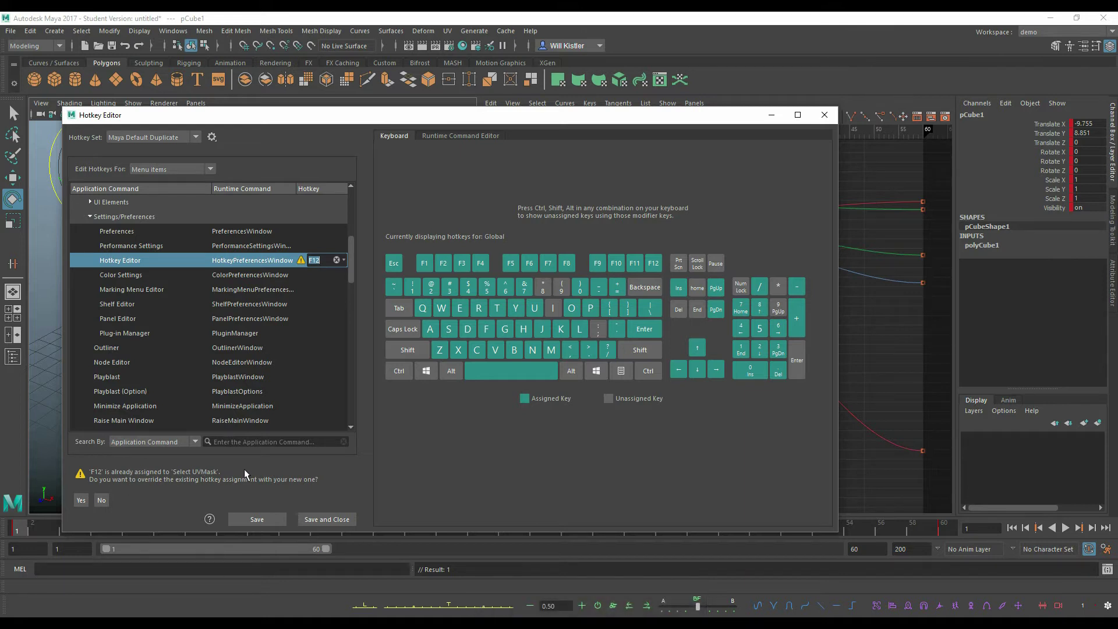
{"action": "left_click", "coordinate": [258, 517]}
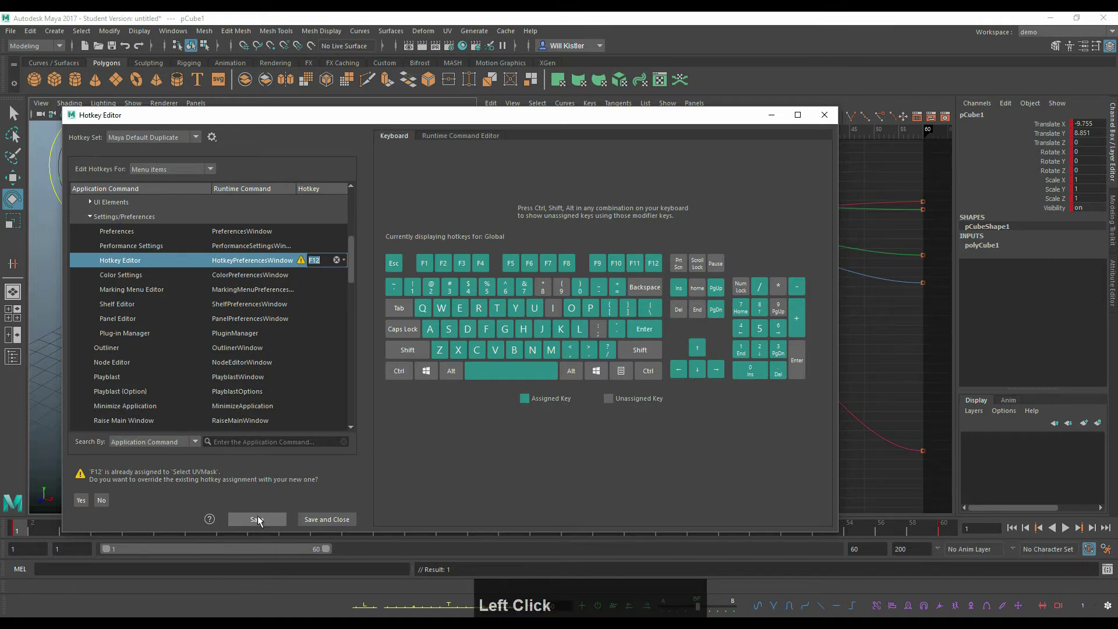
- Show the hotkeys of the Custom Scripts category
{"action": "left_click", "coordinate": [174, 169]}
{"action": "left_click", "coordinate": [170, 215]}
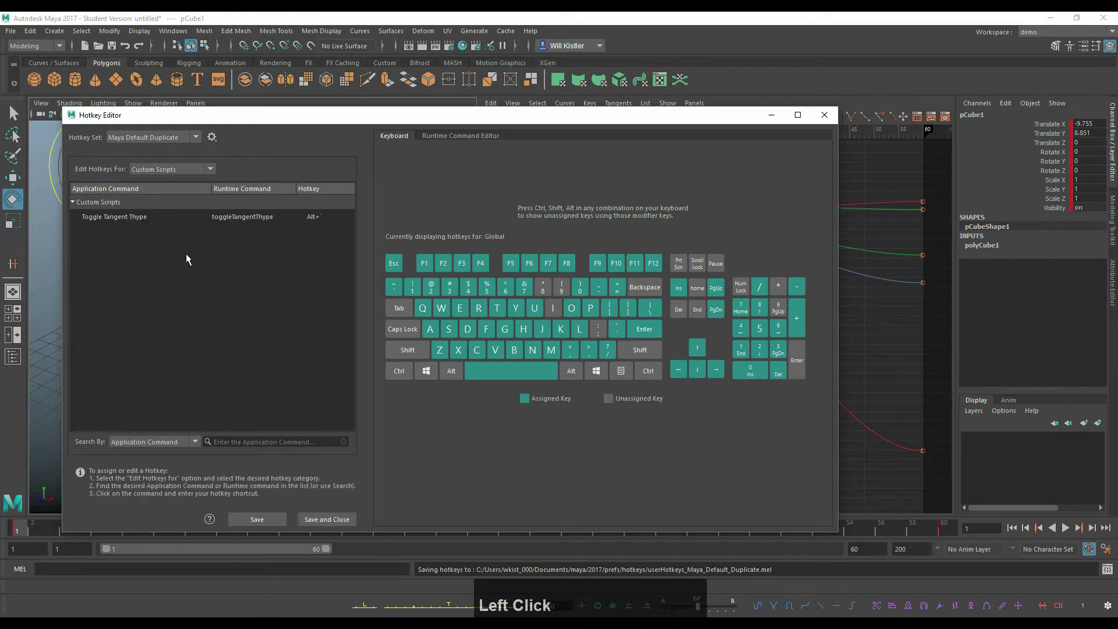
{"action": "left_click", "coordinate": [196, 354]}
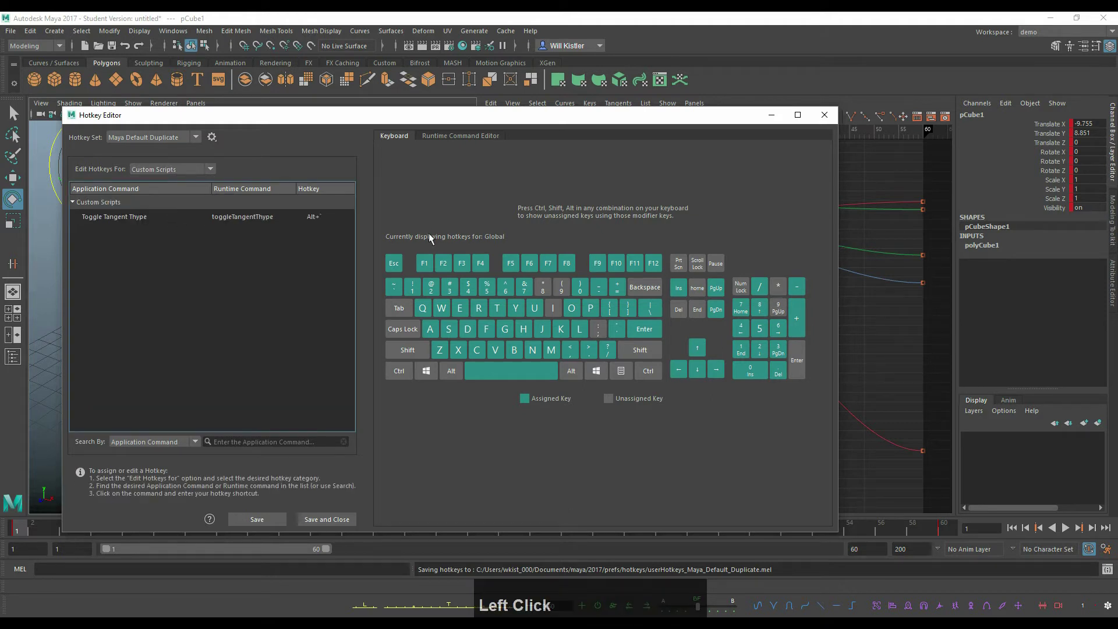
- Create a new runtime command named whSetZero with the description "sets attributes to zero"
{"action": "left_click", "coordinate": [472, 137]}
{"action": "left_click", "coordinate": [409, 154]}
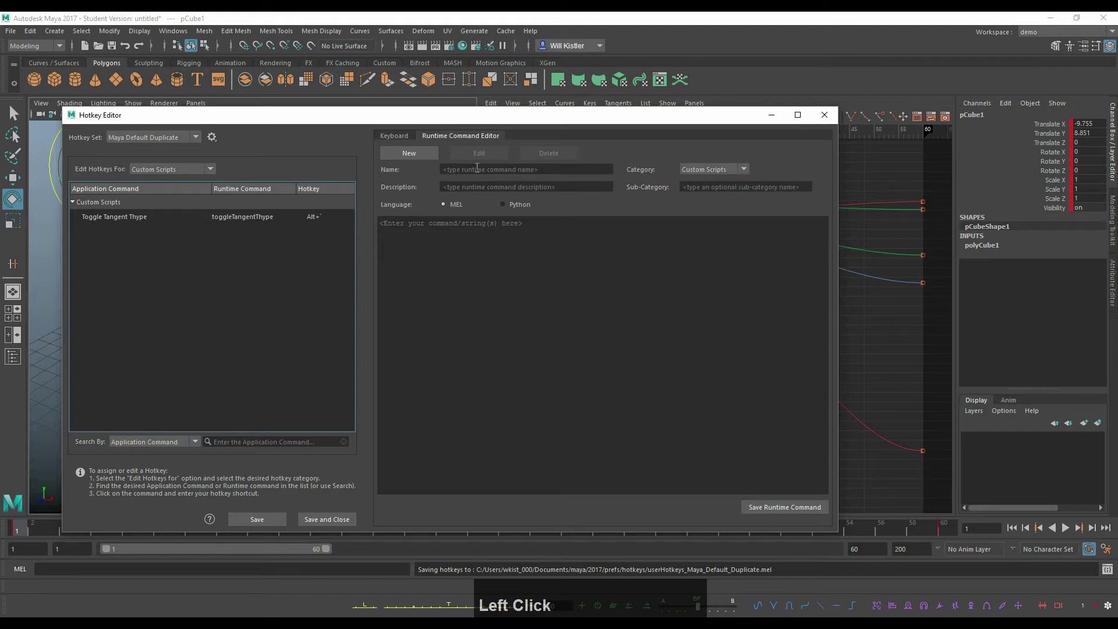
{"action": "type", "text": "wh"}
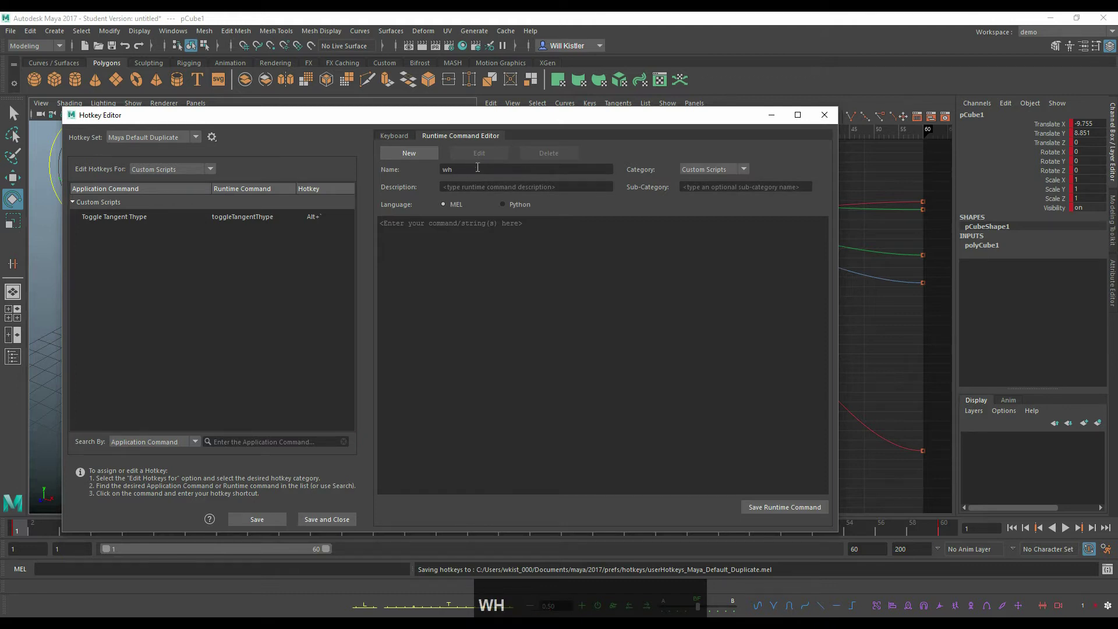
{"action": "type", "text": "SetZero"}
{"action": "key", "text": "Tab"}
{"action": "type", "text": "sets attri"}
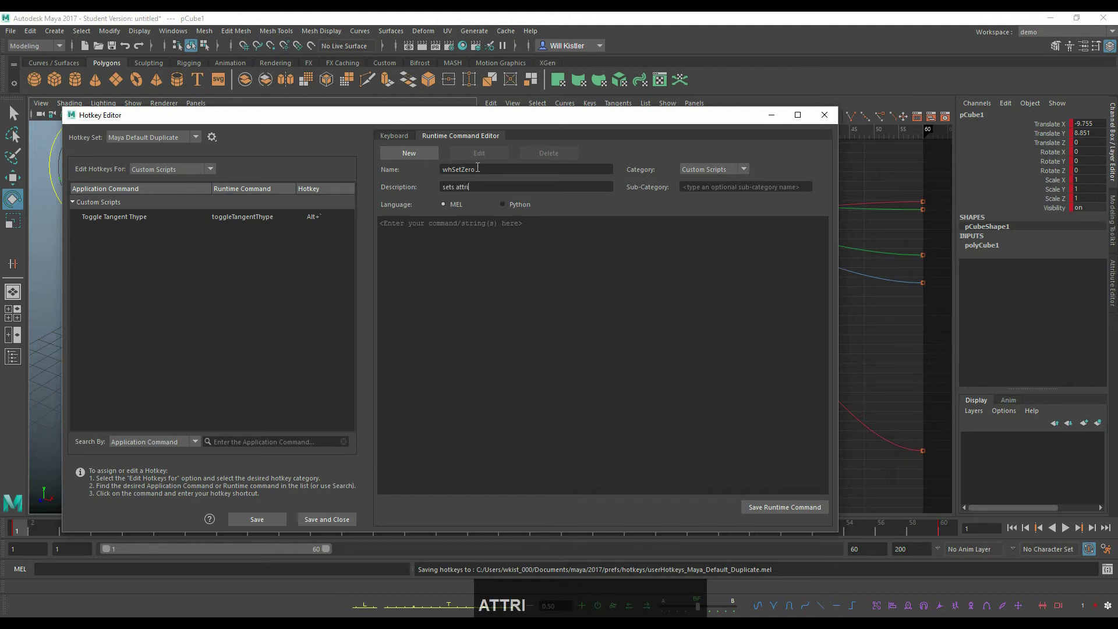
{"action": "type", "text": "butes to zero"}
- Enter whSetZero as the command's MEL script and save the runtime command
{"action": "left_click", "coordinate": [490, 233]}
{"action": "type", "text": "wh"}
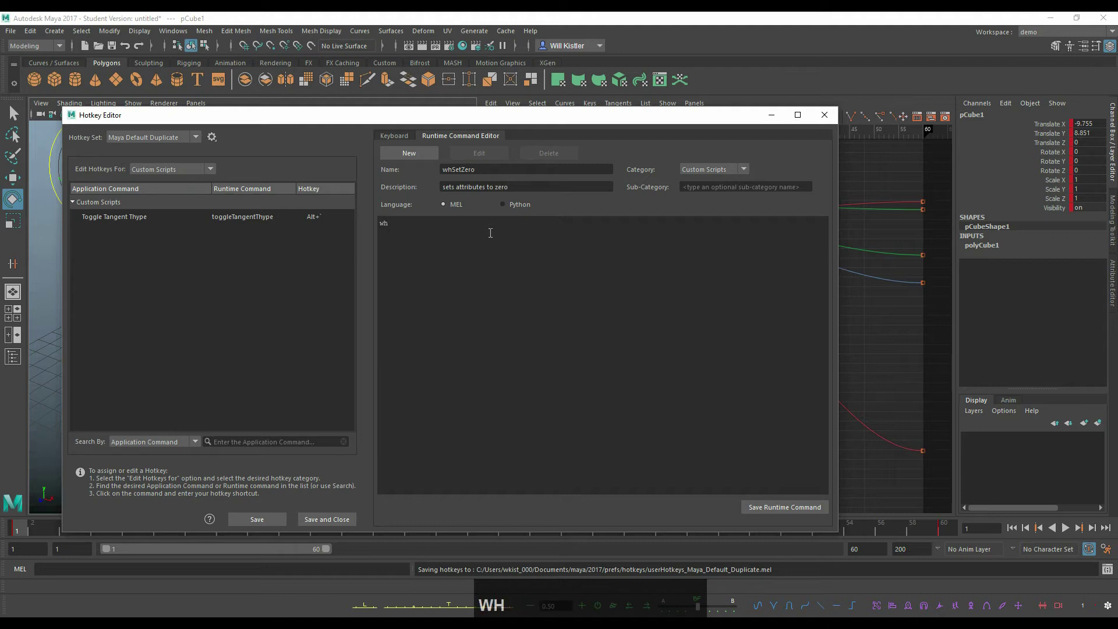
{"action": "type", "text": "SetZero"}
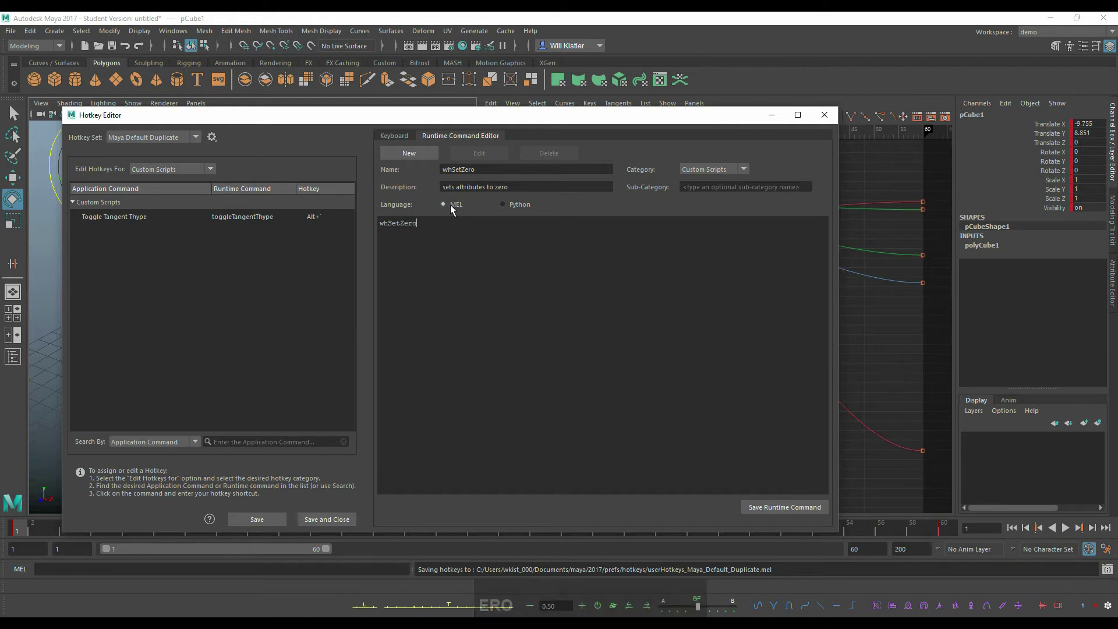
{"action": "left_click", "coordinate": [790, 507]}
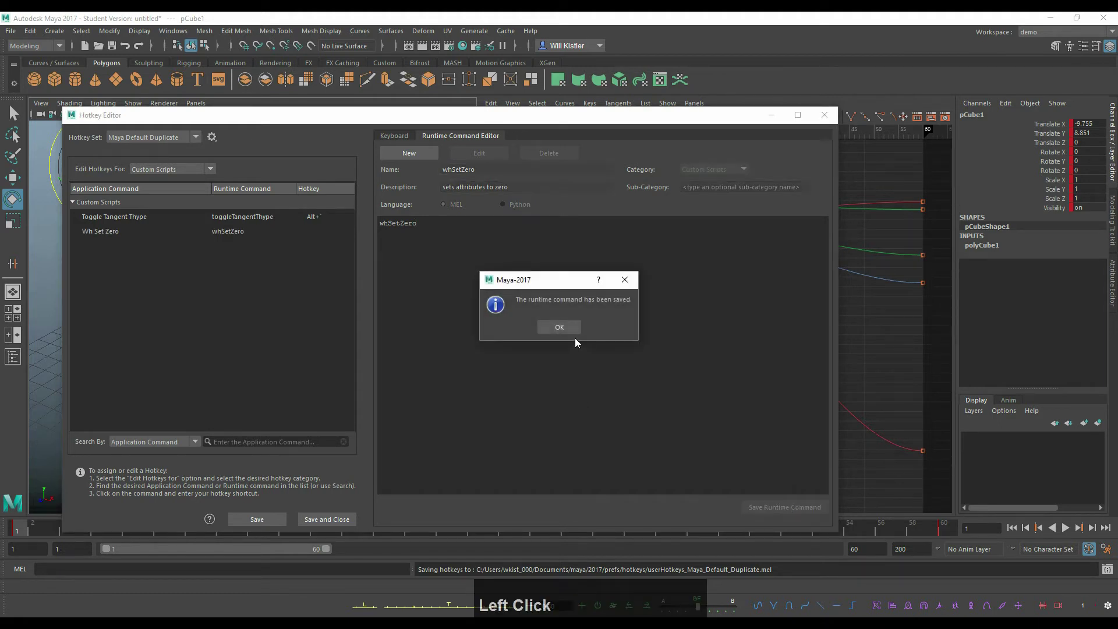
{"action": "left_click", "coordinate": [568, 327]}
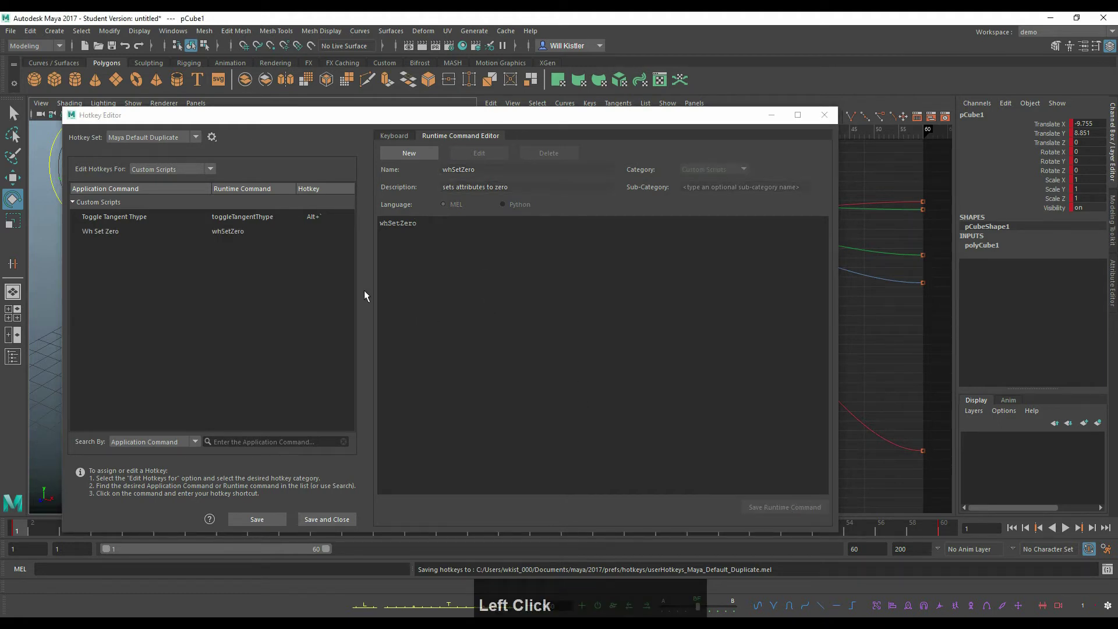
- Assign the G hotkey to the Wh Set Zero custom script, overriding the existing assignment, and save the hotkeys
{"action": "left_click", "coordinate": [265, 232]}
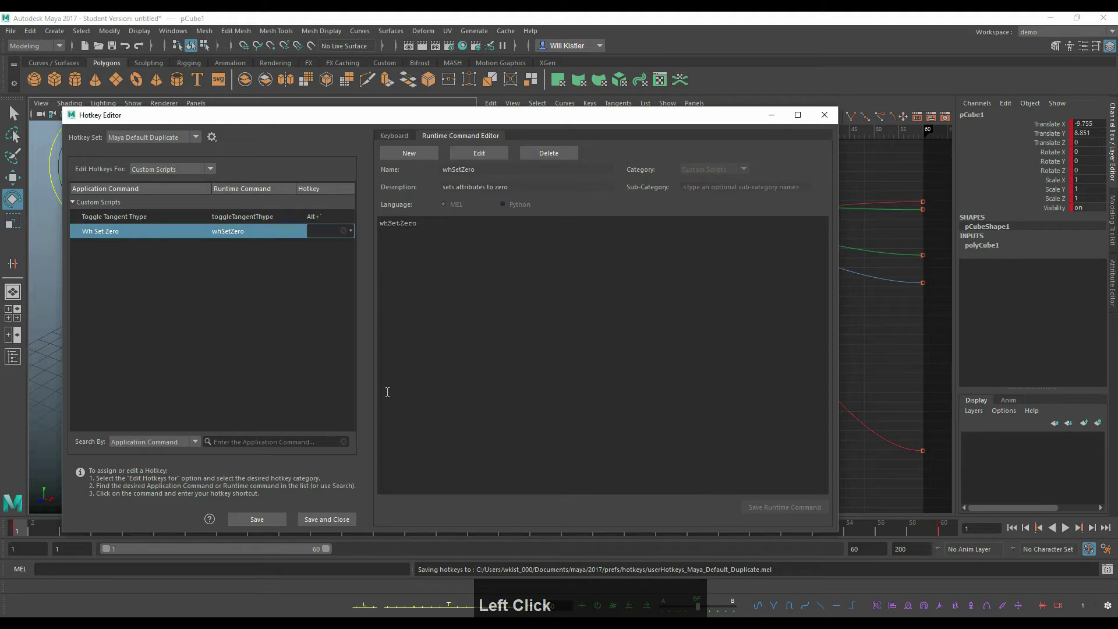
{"action": "key", "text": "g"}
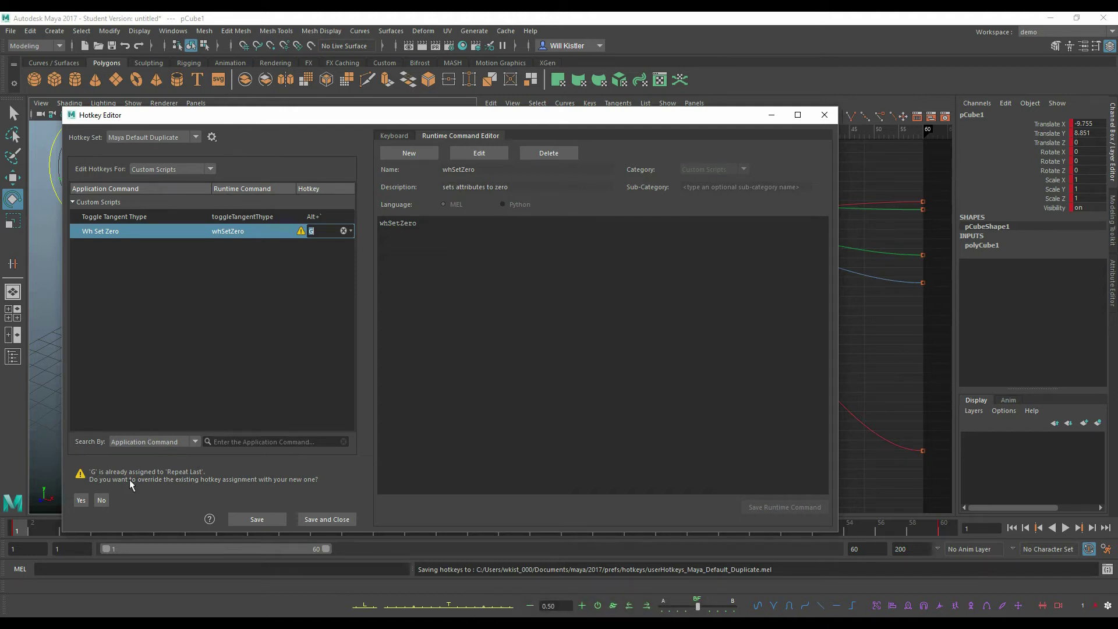
{"action": "left_click", "coordinate": [257, 519]}
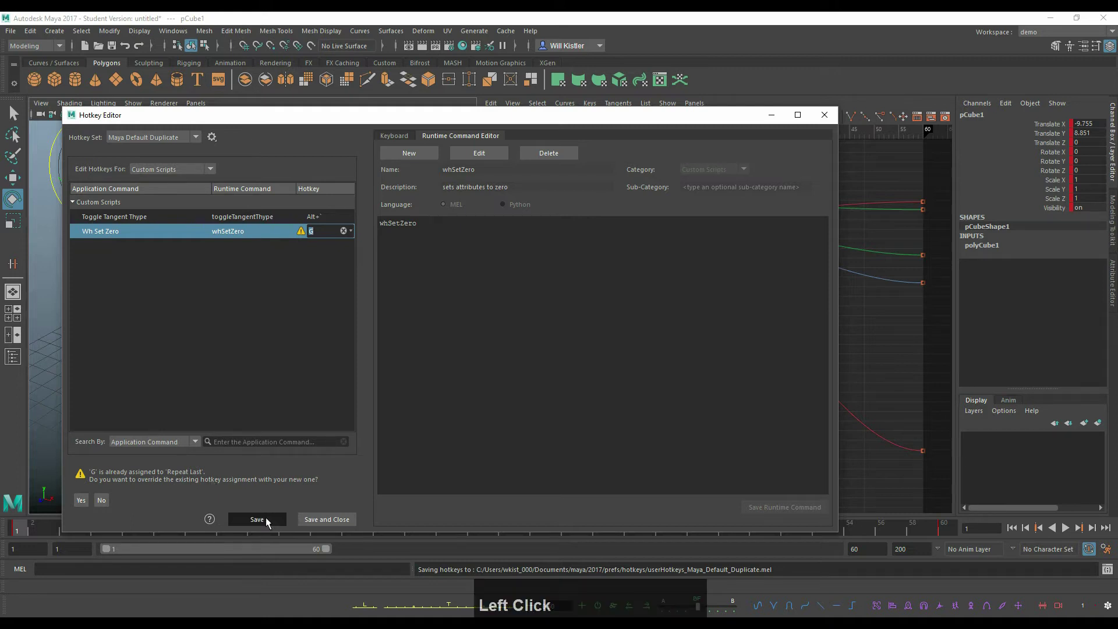
- Assign the Y hotkey to the Repeat command in the Common Edit group of Menu items, save, and close the Hotkey Editor
{"action": "left_click", "coordinate": [163, 170]}
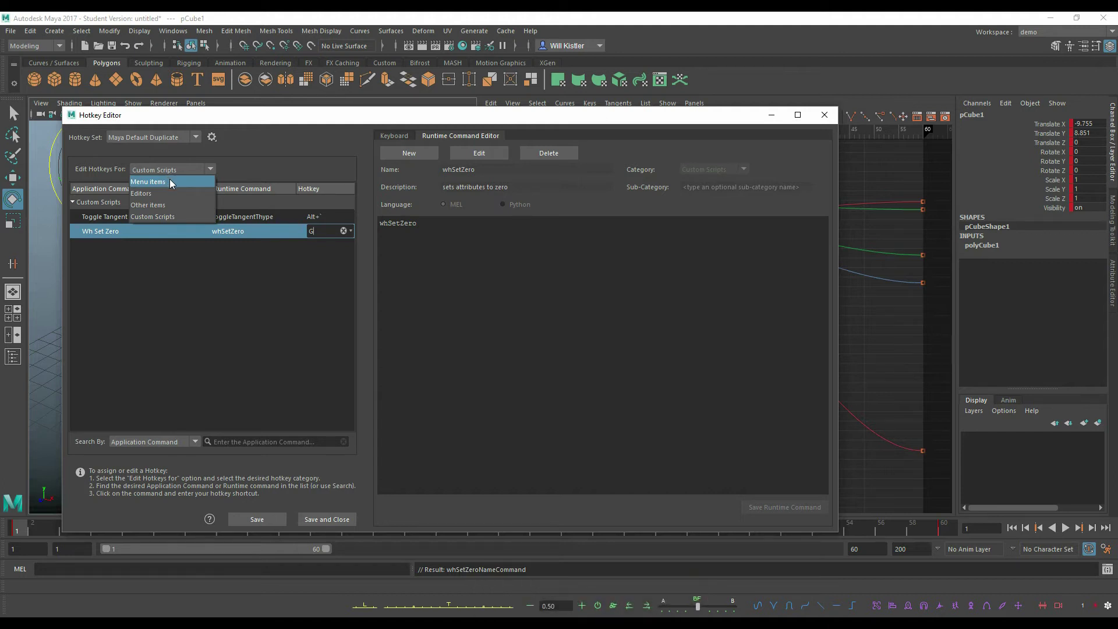
{"action": "left_click", "coordinate": [169, 181]}
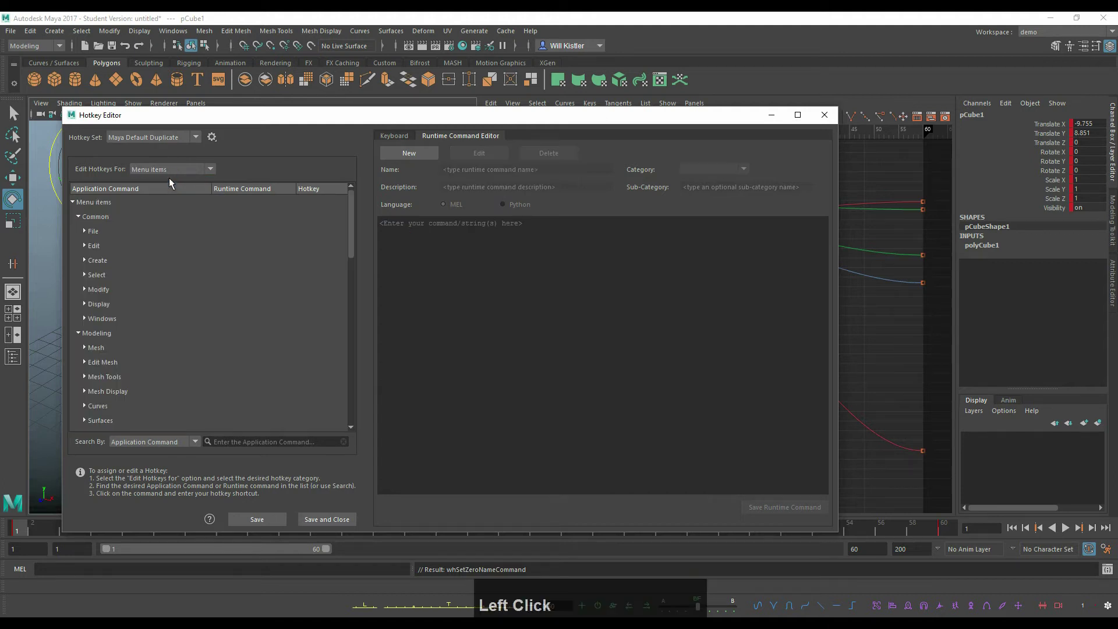
{"action": "left_click", "coordinate": [84, 245]}
{"action": "left_click", "coordinate": [326, 318]}
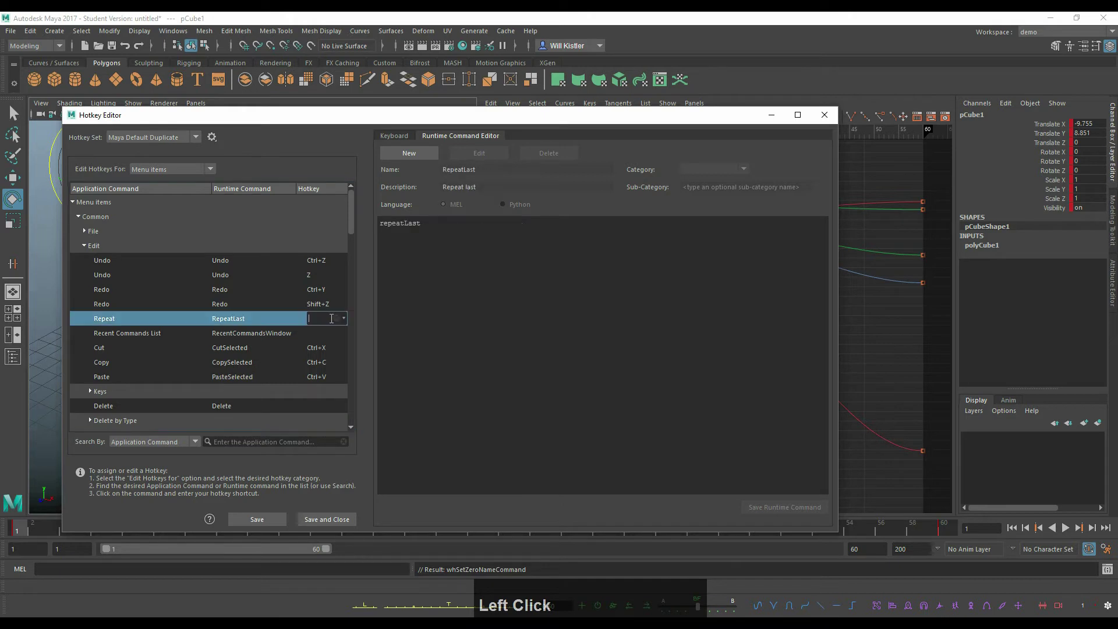
{"action": "key", "text": "y"}
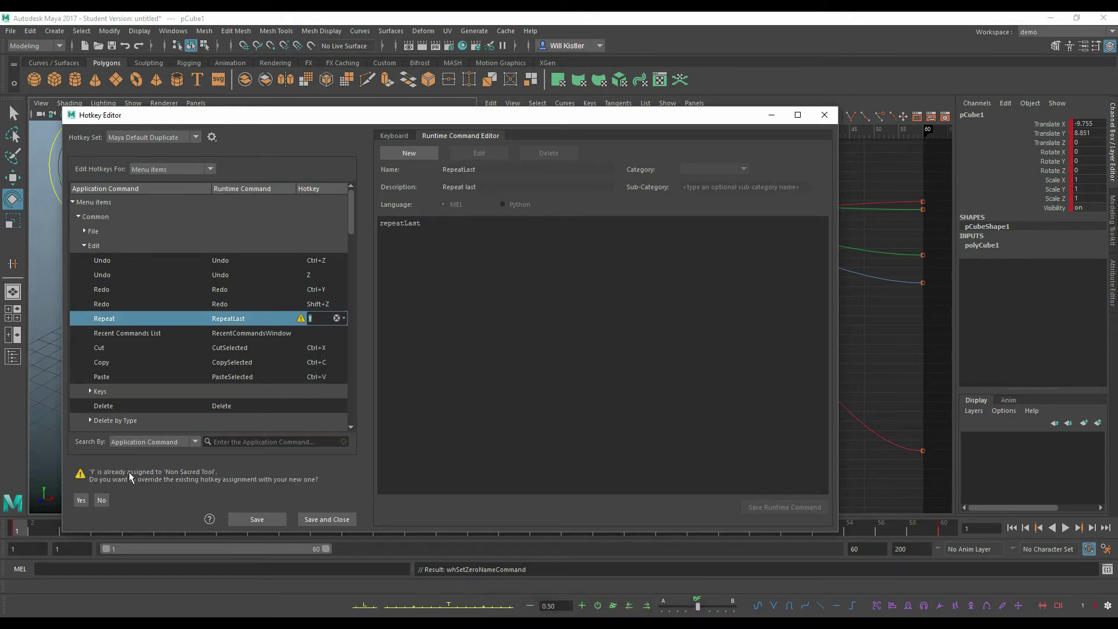
{"action": "left_click", "coordinate": [249, 516]}
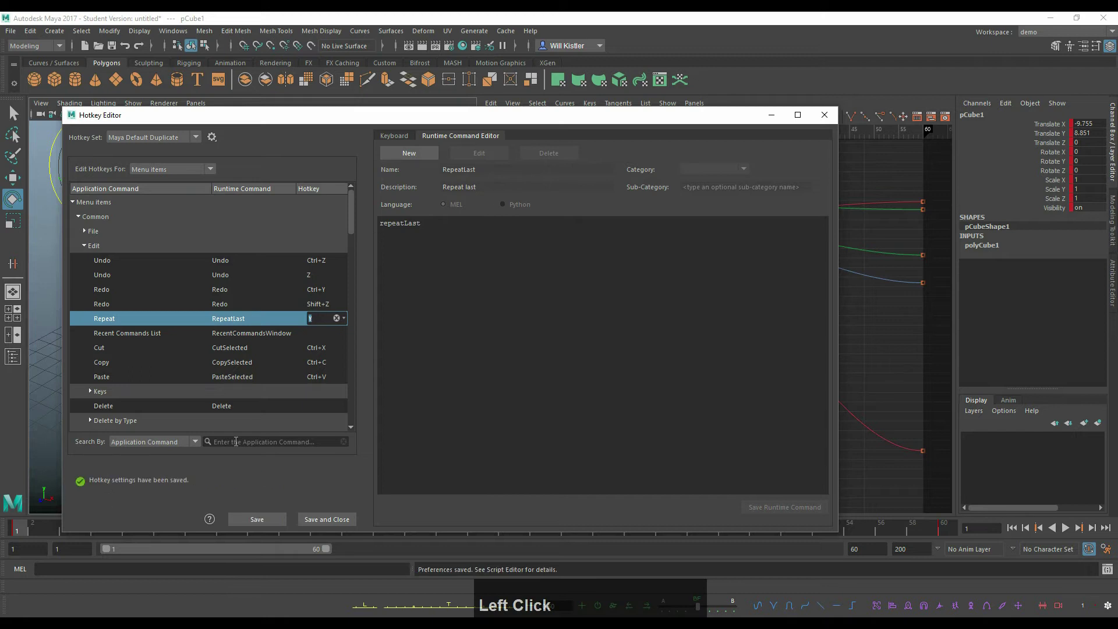
{"action": "left_click", "coordinate": [824, 115]}
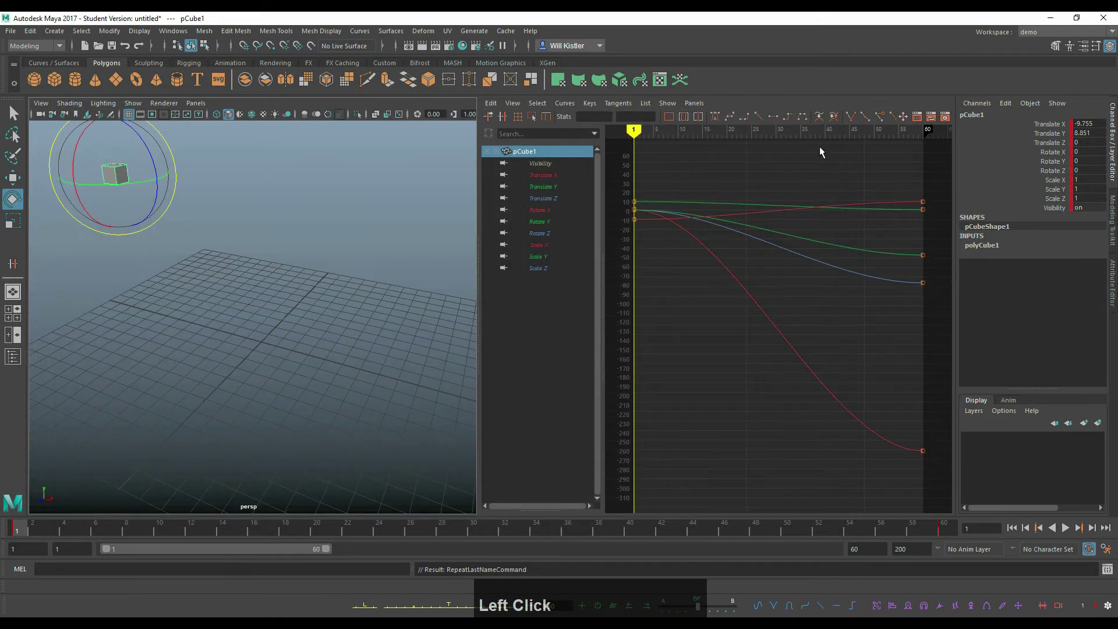
- Run whSetZero on the selected cube with its new hotkey and undo the reset
{"action": "left_click", "coordinate": [187, 224]}
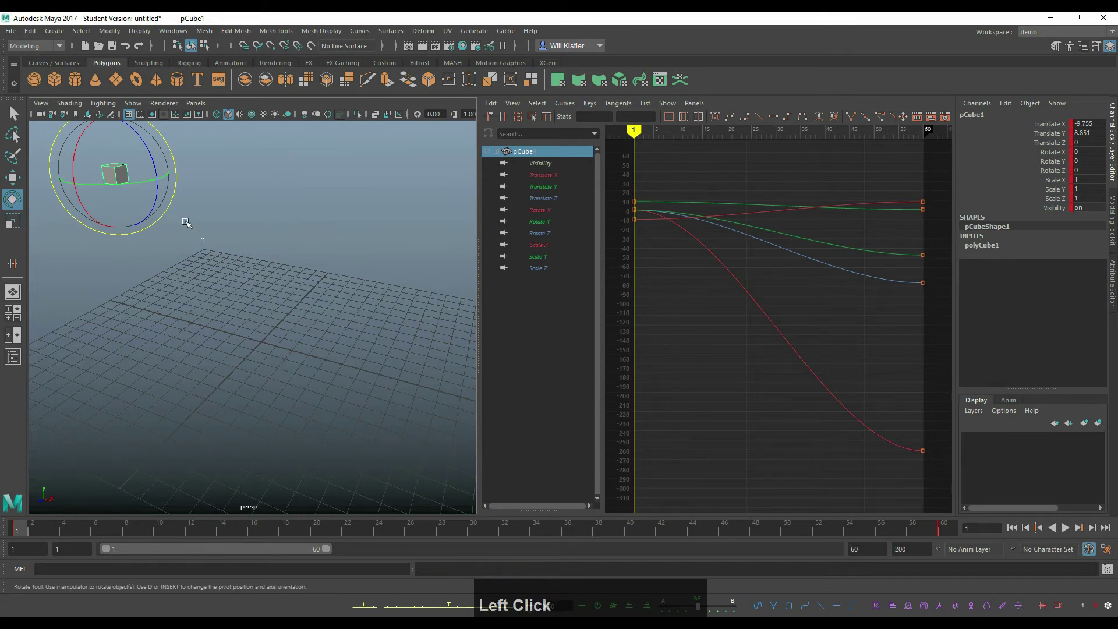
{"action": "left_click", "coordinate": [126, 178]}
{"action": "key", "text": "g"}
{"action": "key", "text": "z"}
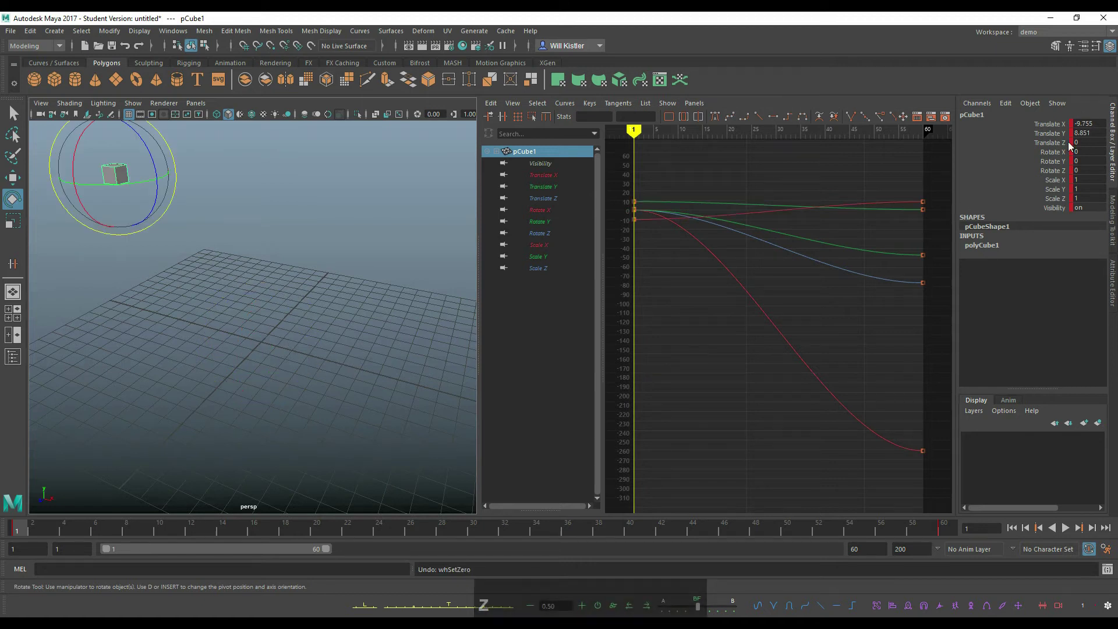
- Move the cube to about -4.056, 6.915, -1.815, rotate it about 28.7, -46.6, -40.5 degrees, and scale it uniformly to about 4.717
{"action": "key", "text": "w"}
{"action": "key", "text": "e"}
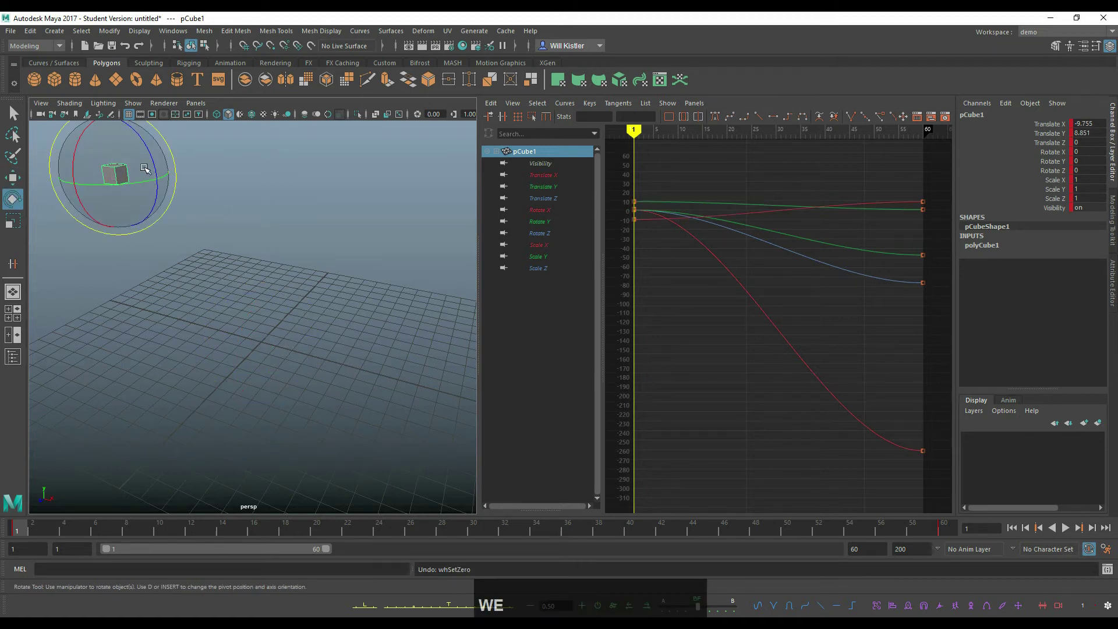
{"action": "left_click_drag", "start_coordinate": [134, 172], "coordinate": [368, 289]}
{"action": "key", "text": "w"}
{"action": "key", "text": "r"}
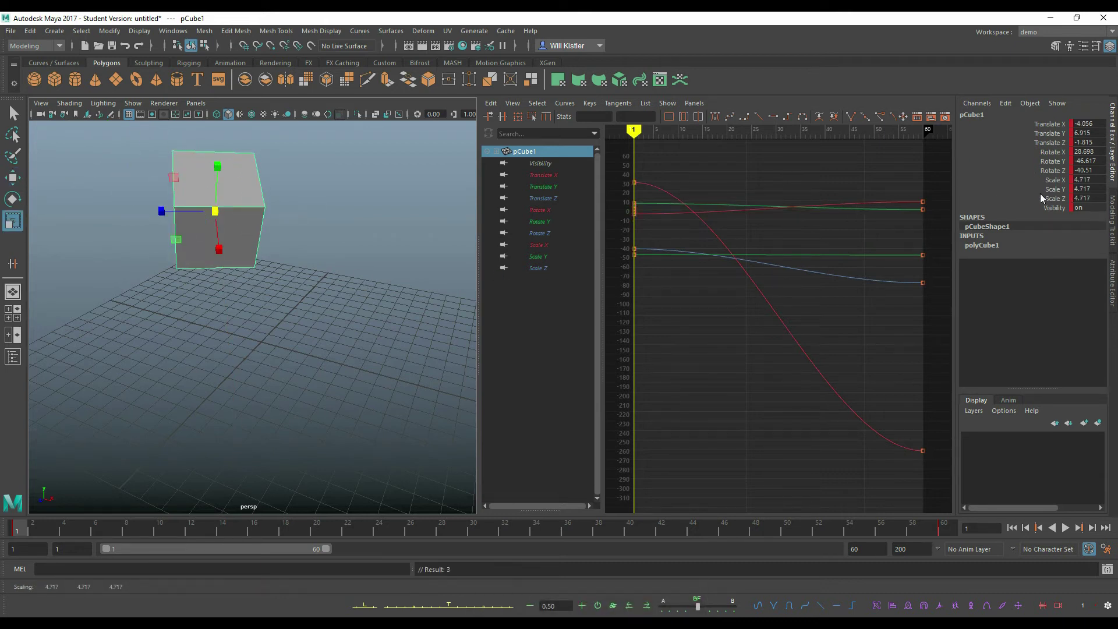
- Reset the cube with whSetZero, turn its Visibility off, and run whSetZero on it again
{"action": "key", "text": "g"}
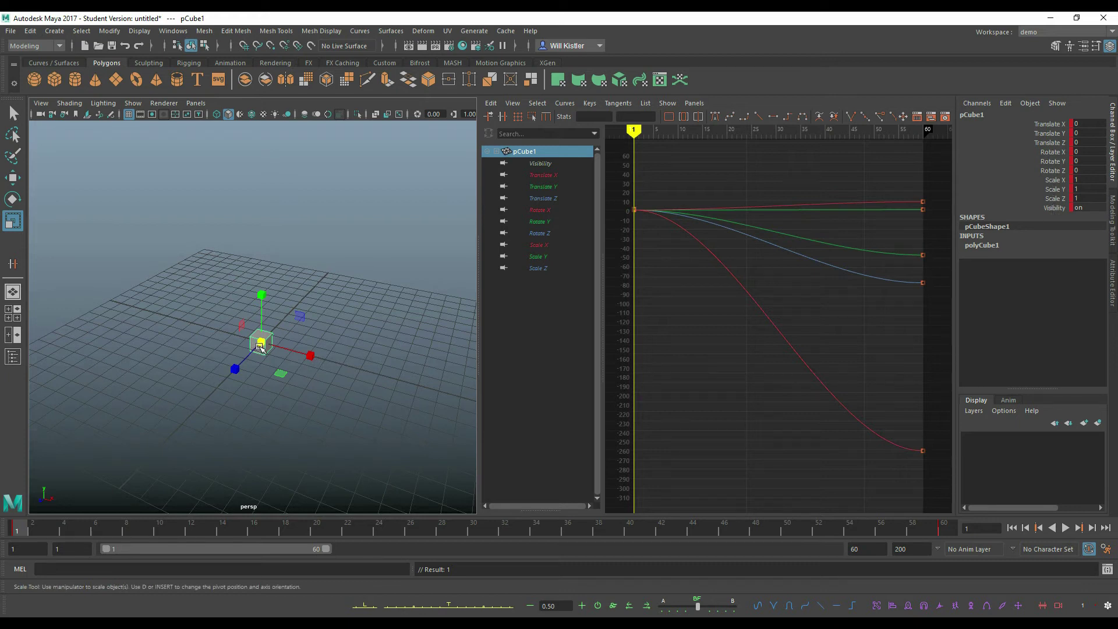
{"action": "left_click", "coordinate": [1083, 207]}
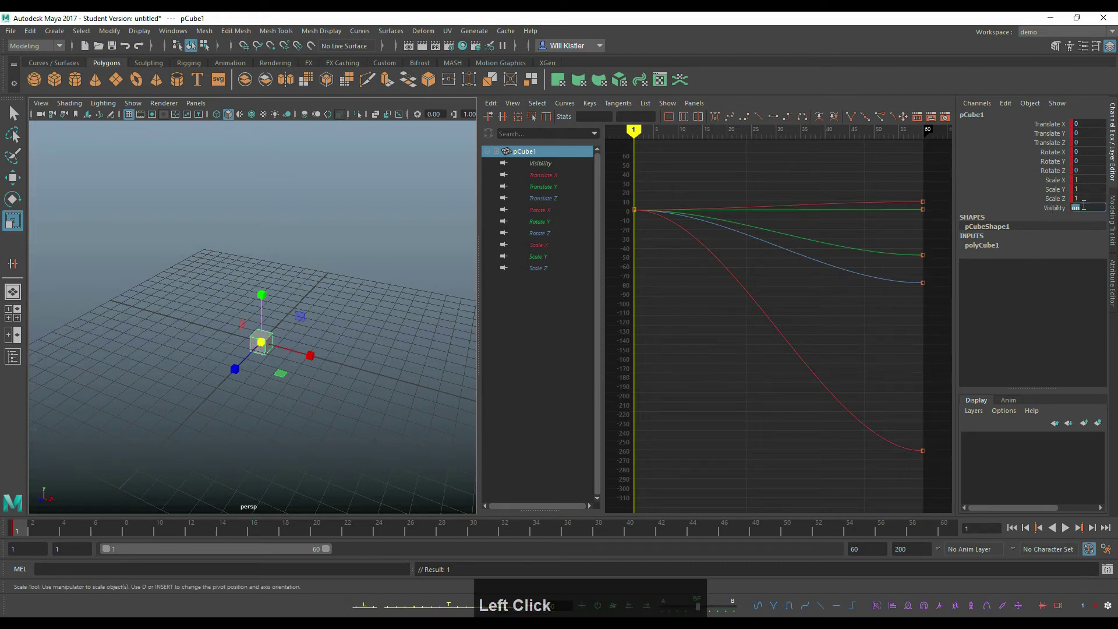
{"action": "key", "text": "Return"}
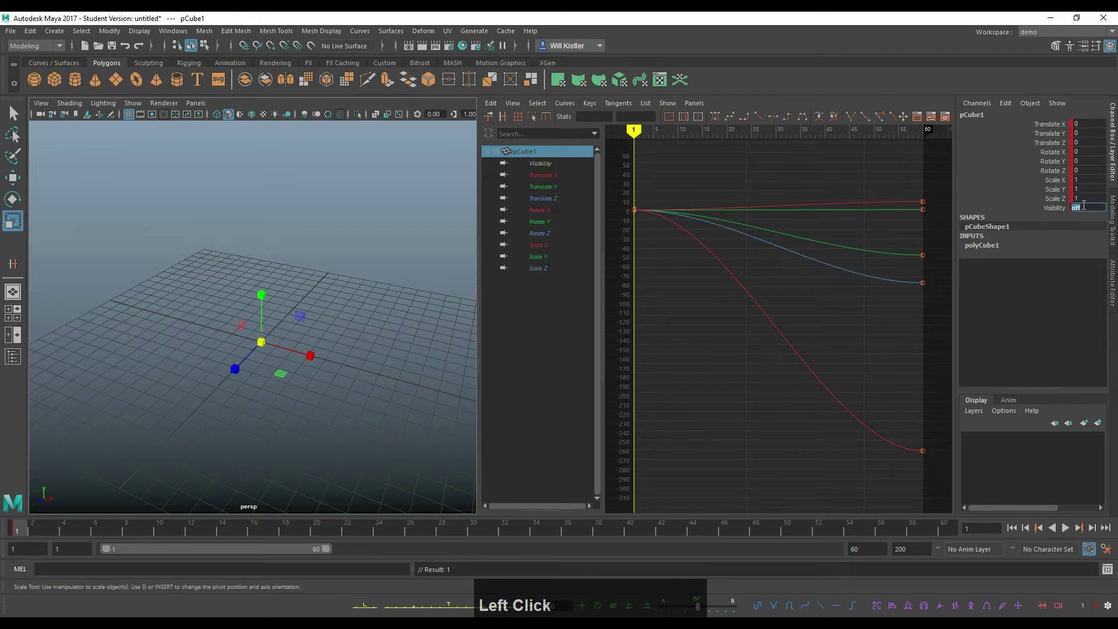
{"action": "left_click", "coordinate": [417, 256]}
{"action": "key", "text": "z"}
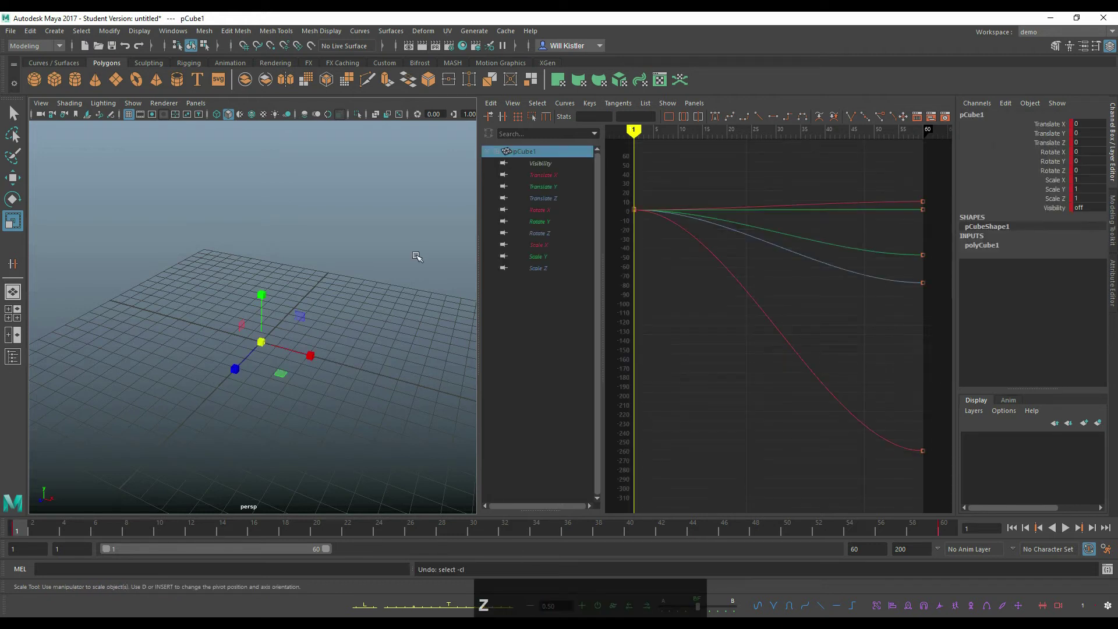
{"action": "key", "text": "g"}
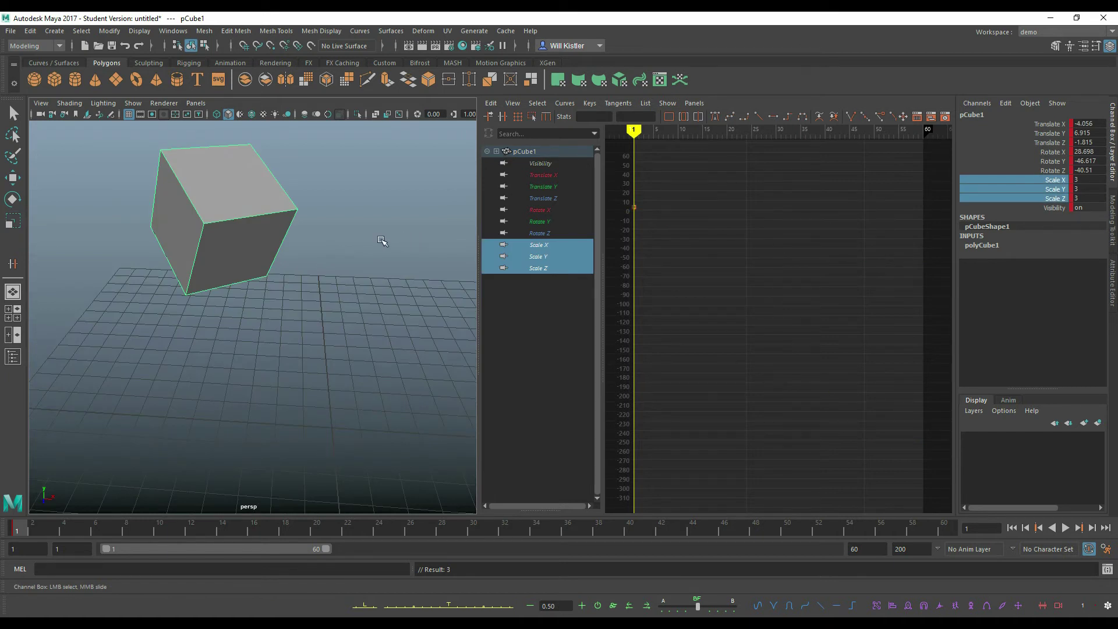
- Reset only the cube's Rotate X, Y and Z channels with whSetZero and undo it
{"action": "left_click", "coordinate": [1010, 214]}
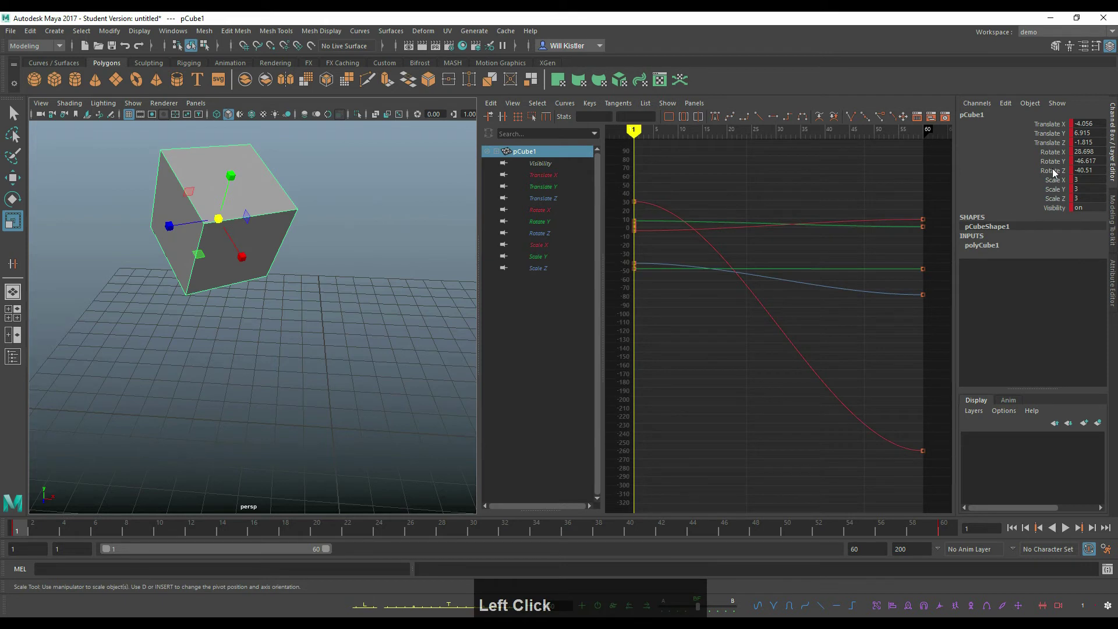
{"action": "left_click_drag", "start_coordinate": [1051, 153], "coordinate": [1051, 173]}
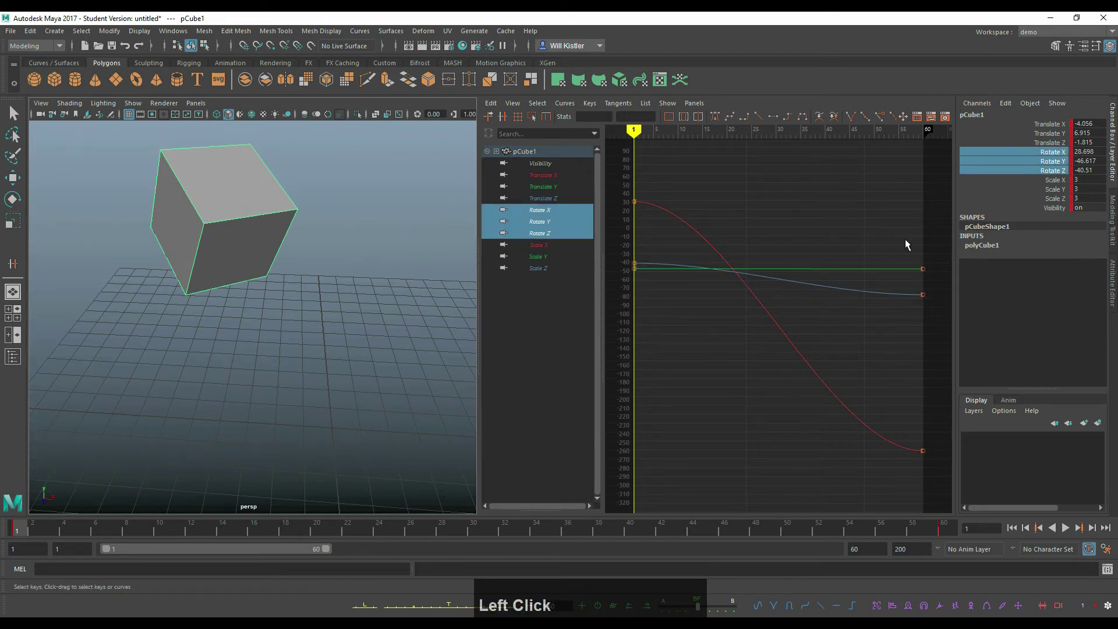
{"action": "key", "text": "g"}
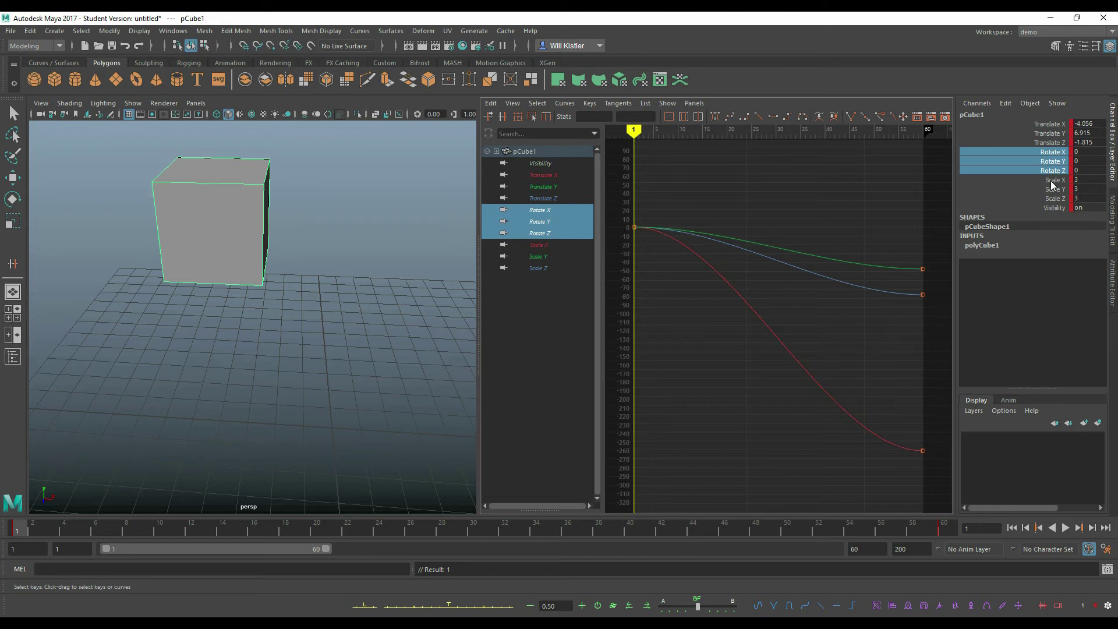
{"action": "key", "text": "z"}
- Reset only the channels from Translate Y through Rotate Y with whSetZero and undo it
{"action": "left_click_drag", "start_coordinate": [1057, 133], "coordinate": [1057, 161]}
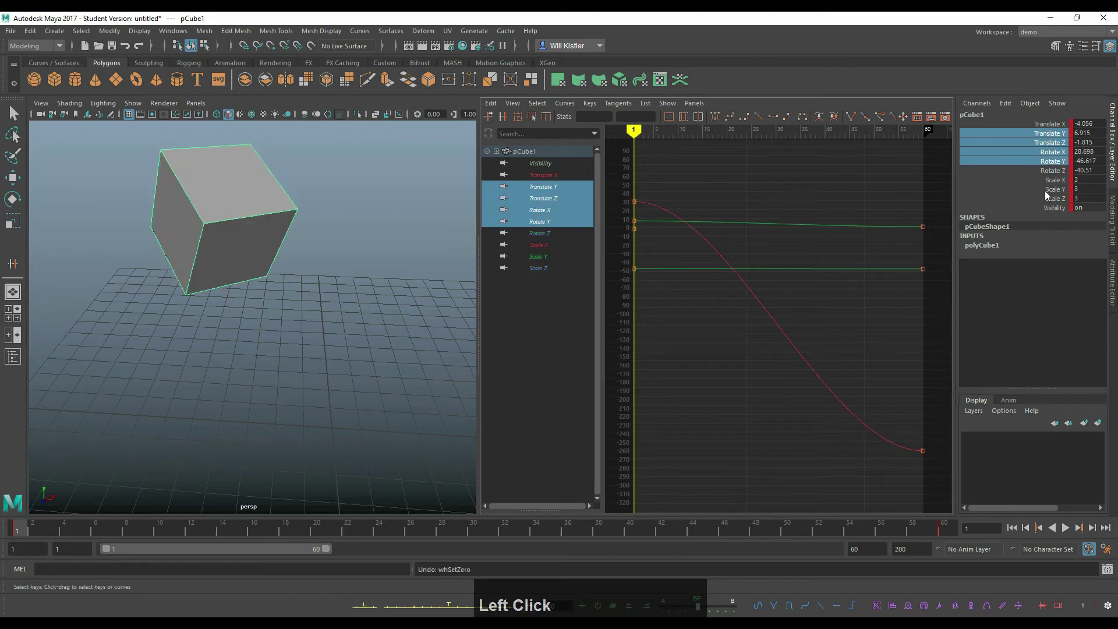
{"action": "key", "text": "g"}
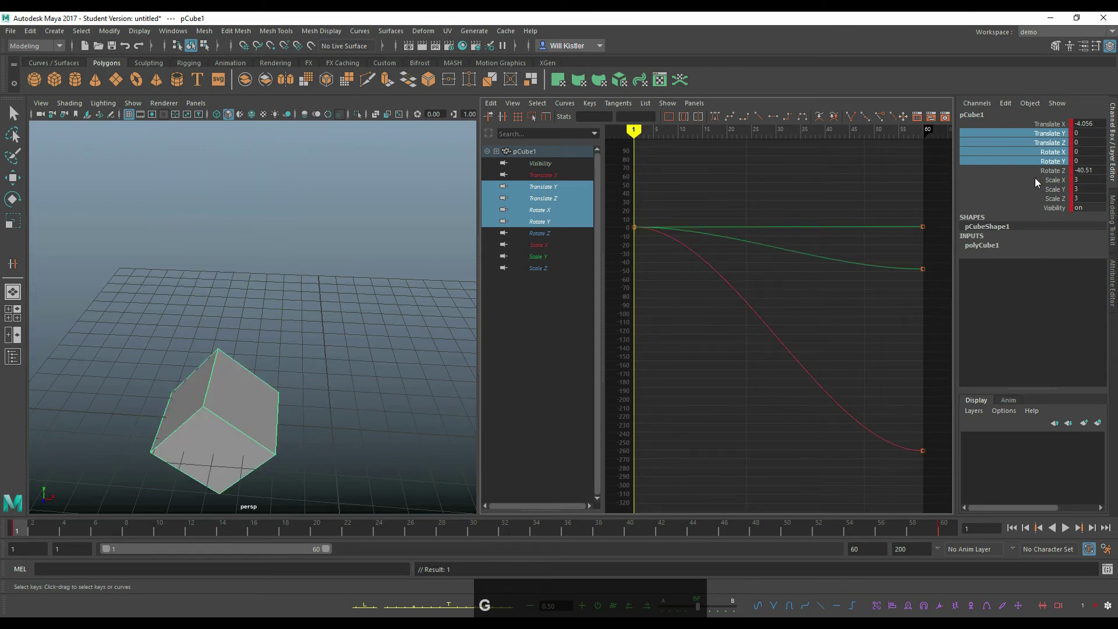
{"action": "key", "text": "z"}
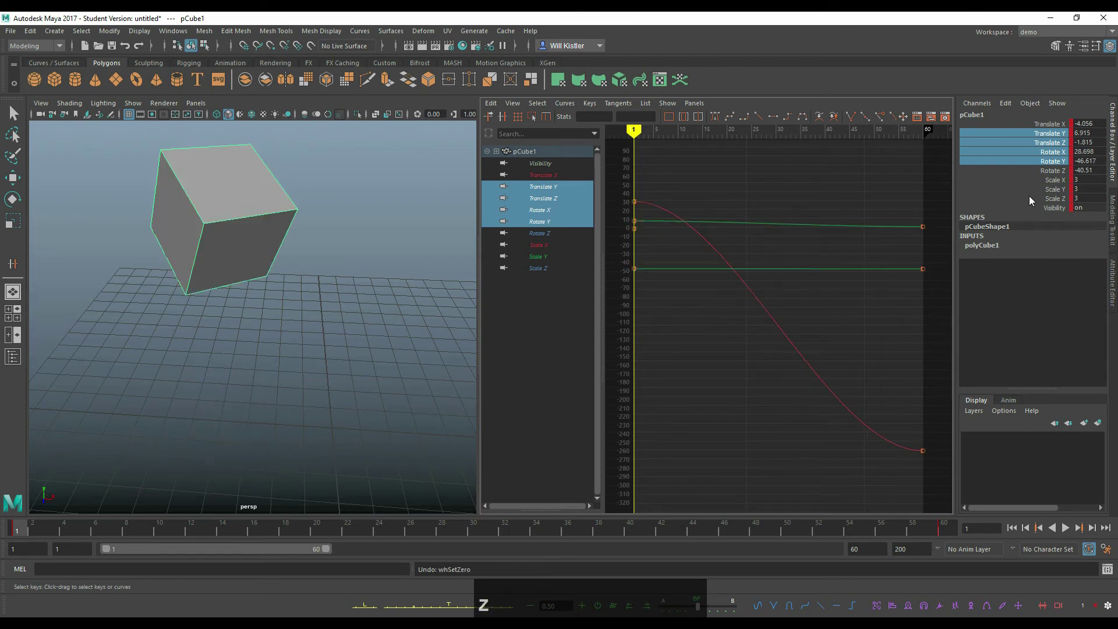
- Clear the channel selection, reset all the cube's transforms with whSetZero, and undo the reset with Rotate Z selected
{"action": "key", "text": "r"}
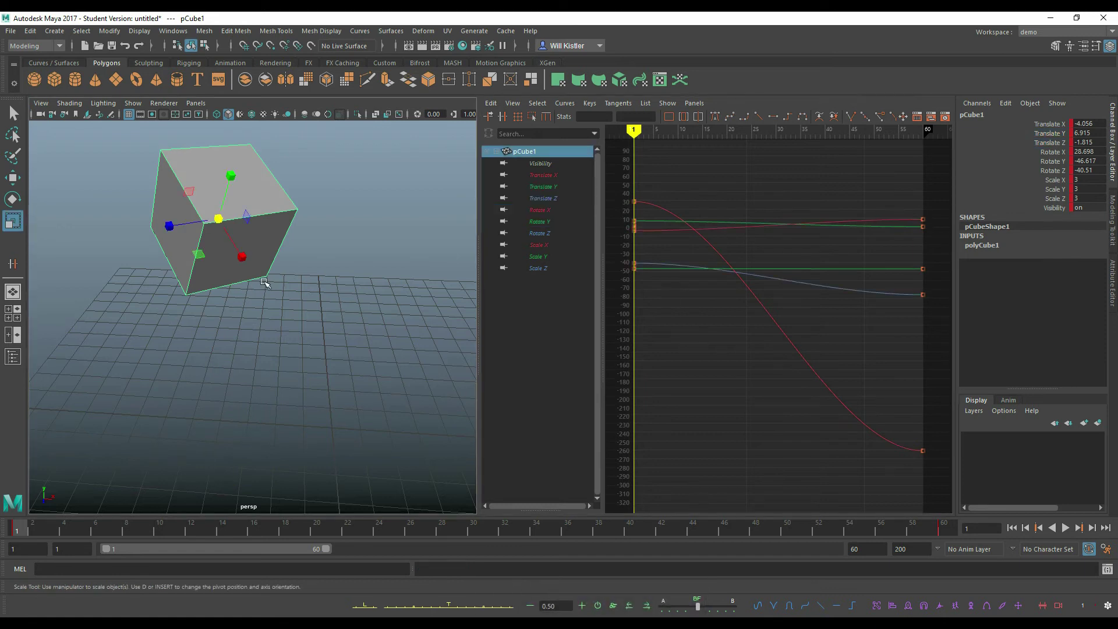
{"action": "left_click", "coordinate": [1054, 172]}
{"action": "key", "text": "g"}
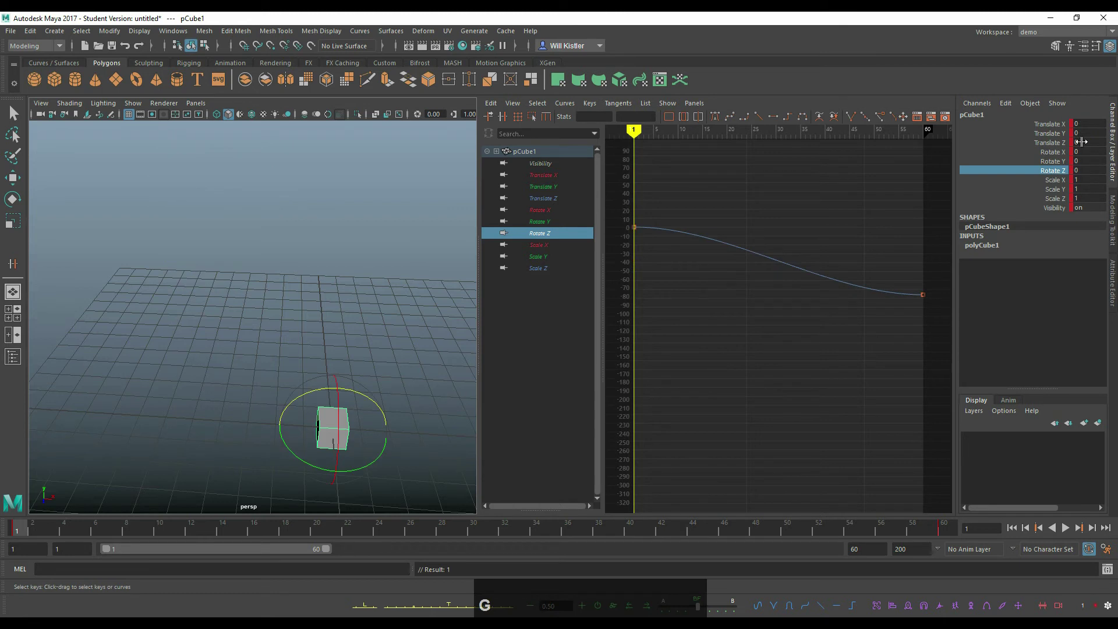
{"action": "key", "text": "z"}
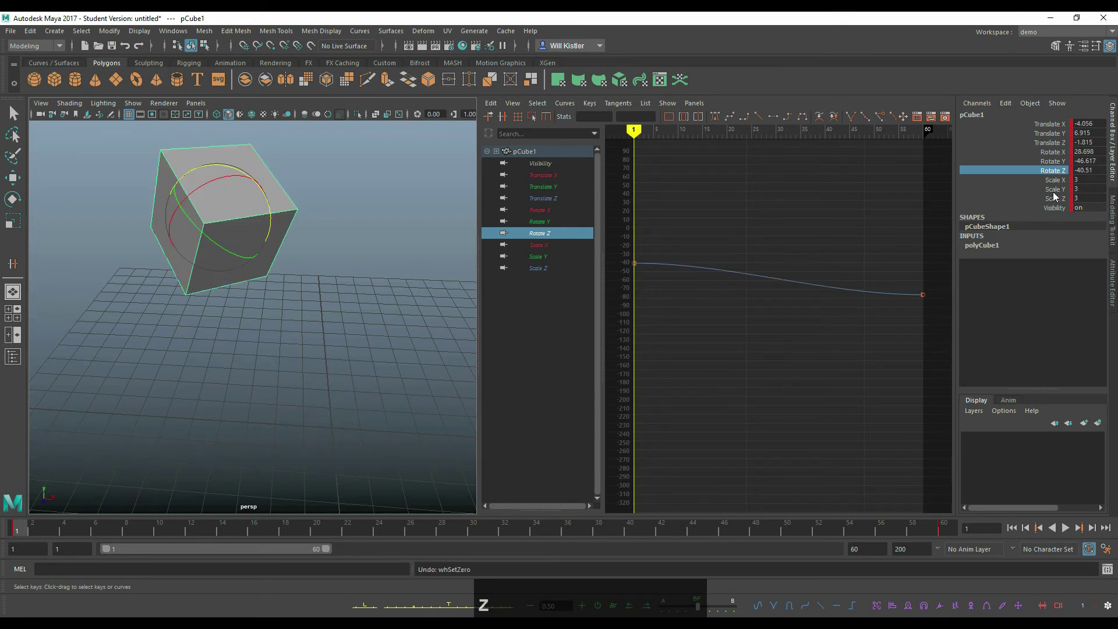
- Reset only the Translate Y, Rotate Y and Rotate Z channels with whSetZero and undo the reset
{"action": "left_click_drag", "start_coordinate": [1053, 162], "coordinate": [1053, 172]}
{"action": "left_click", "coordinate": [1051, 135], "text": "ctrl"}
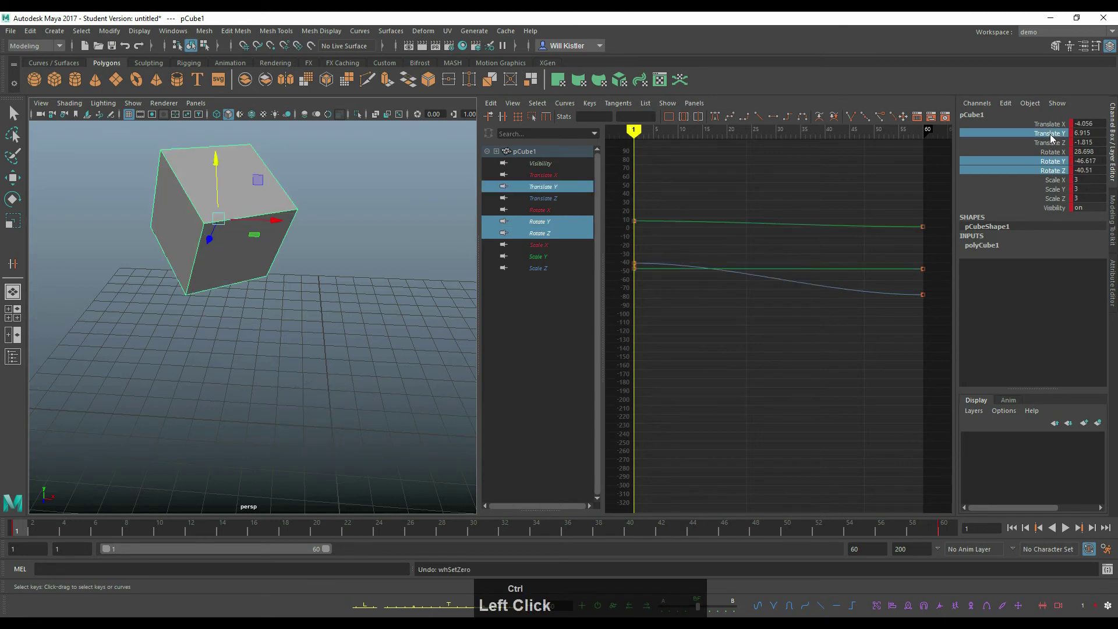
{"action": "key", "text": "g"}
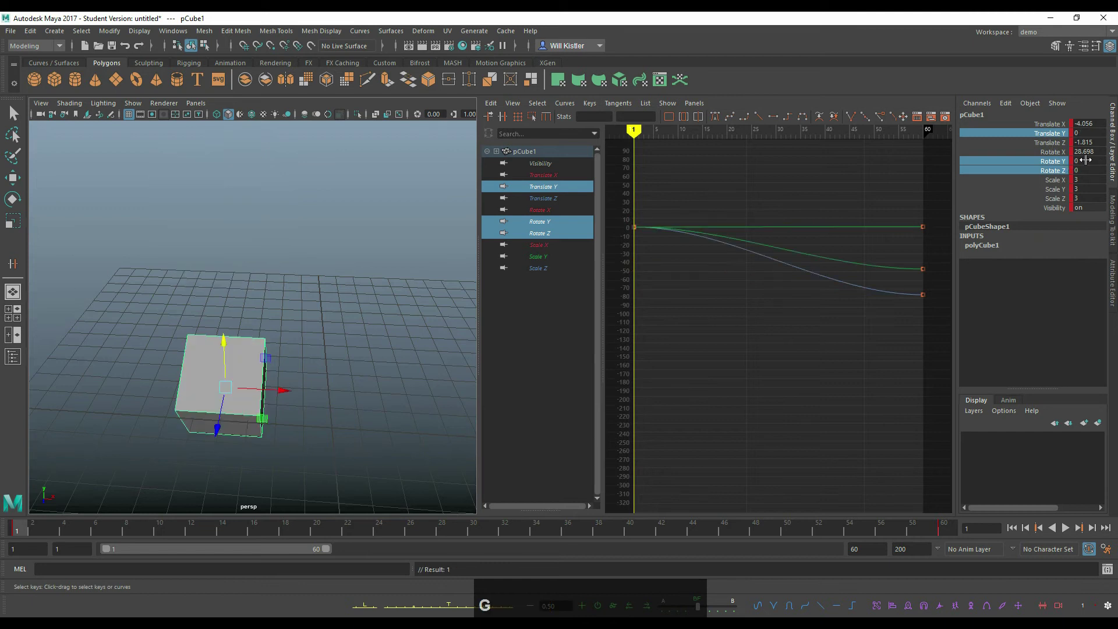
{"action": "key", "text": "z"}
- Reset only the Scale Y and Scale Z channels with whSetZero, undo it, and reselect the cube with the Scale tool active
{"action": "left_click_drag", "start_coordinate": [1055, 190], "coordinate": [1061, 202]}
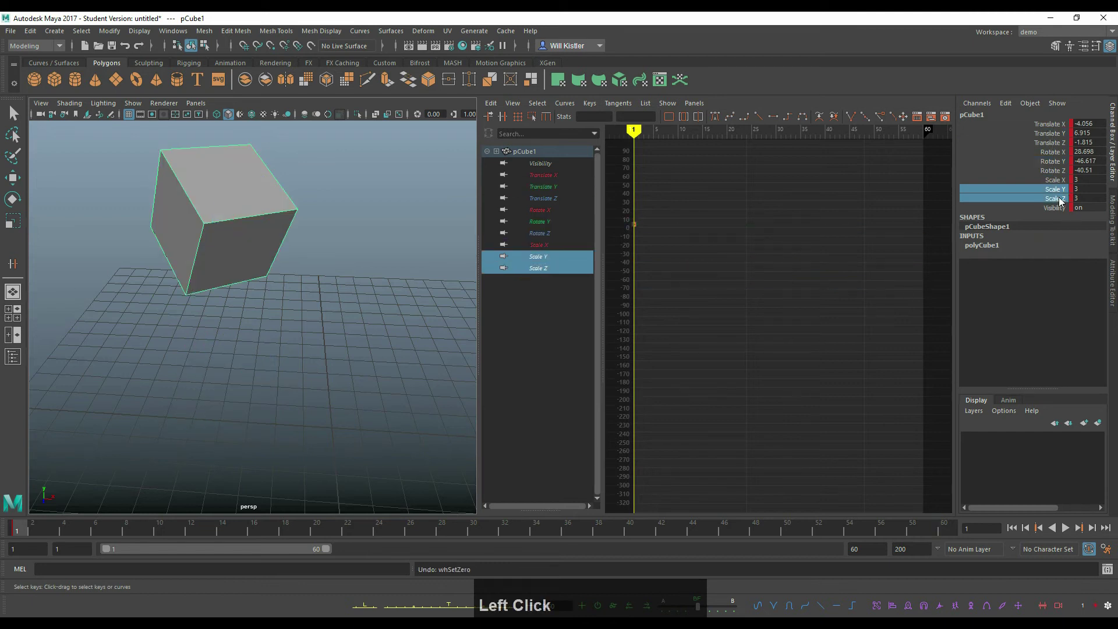
{"action": "key", "text": "g"}
{"action": "key", "text": "z"}
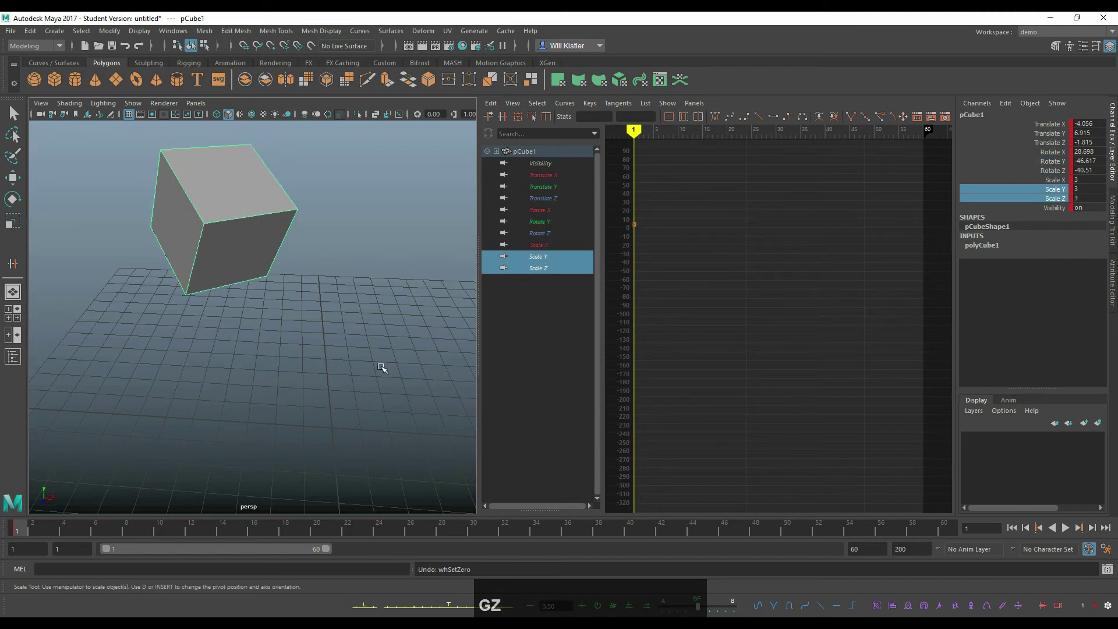
{"action": "key", "text": "r"}
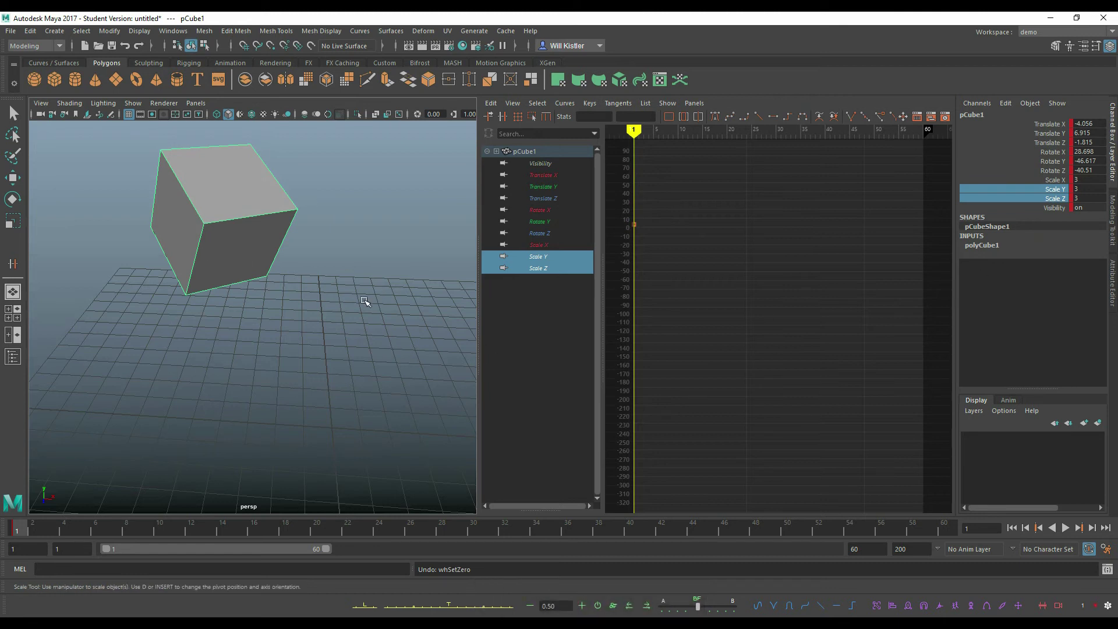
{"action": "left_click", "coordinate": [242, 227]}
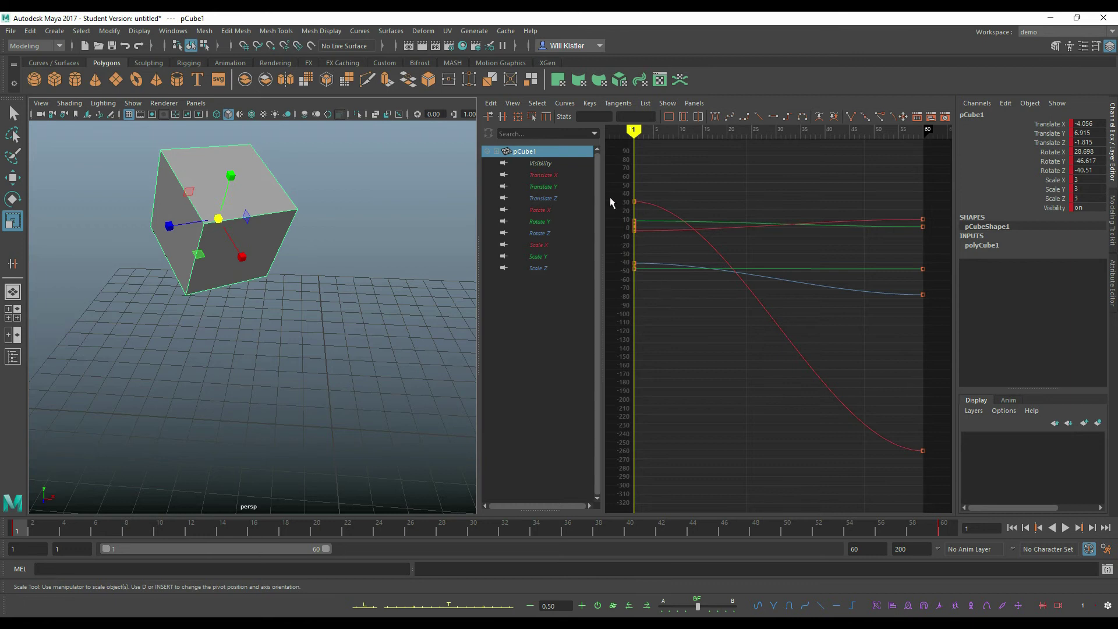
- Isolate the cube's Translate Y curve and insert six keys along it between frames 1 and 60, including frames 20, 24, 33 and 43
{"action": "left_click", "coordinate": [535, 186]}
{"action": "key", "text": "f"}
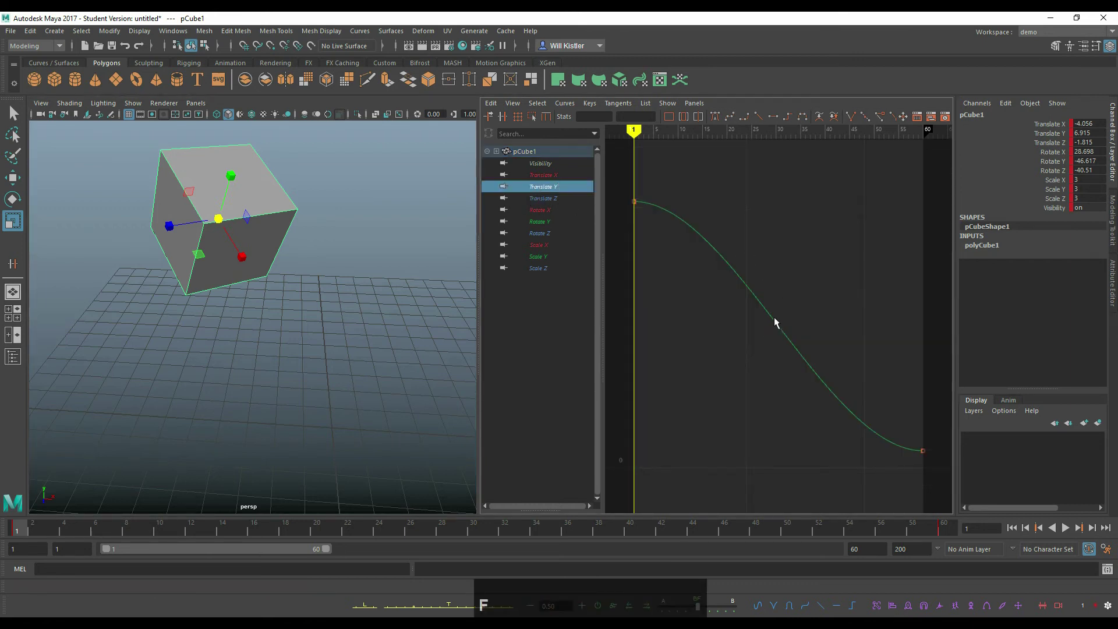
{"action": "left_click", "coordinate": [726, 260]}
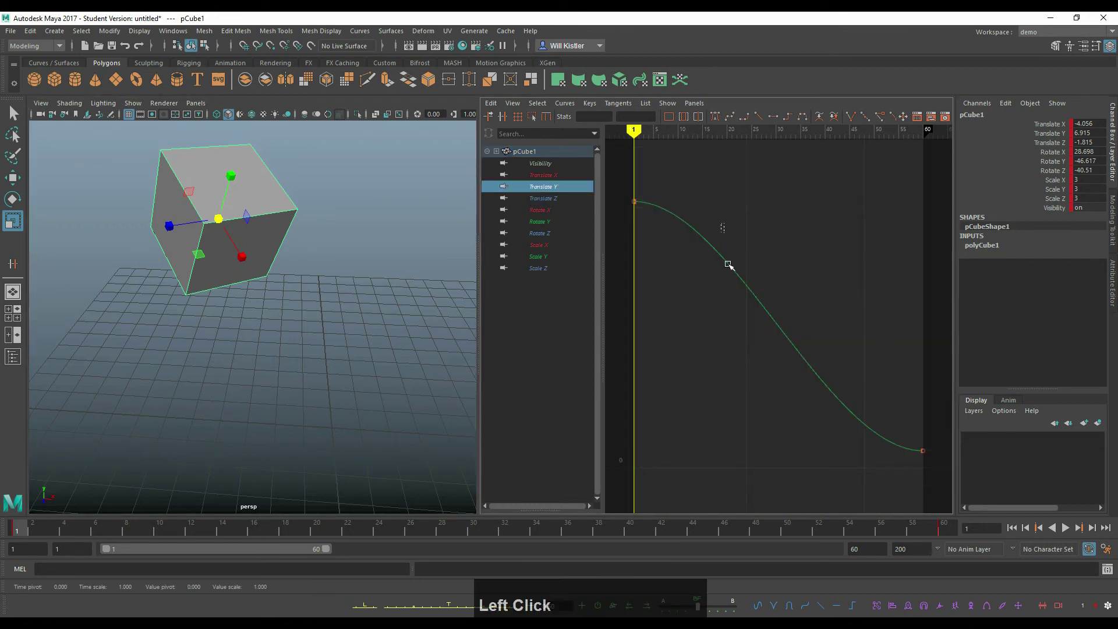
{"action": "middle_click", "coordinate": [722, 315]}
{"action": "middle_click", "coordinate": [727, 317]}
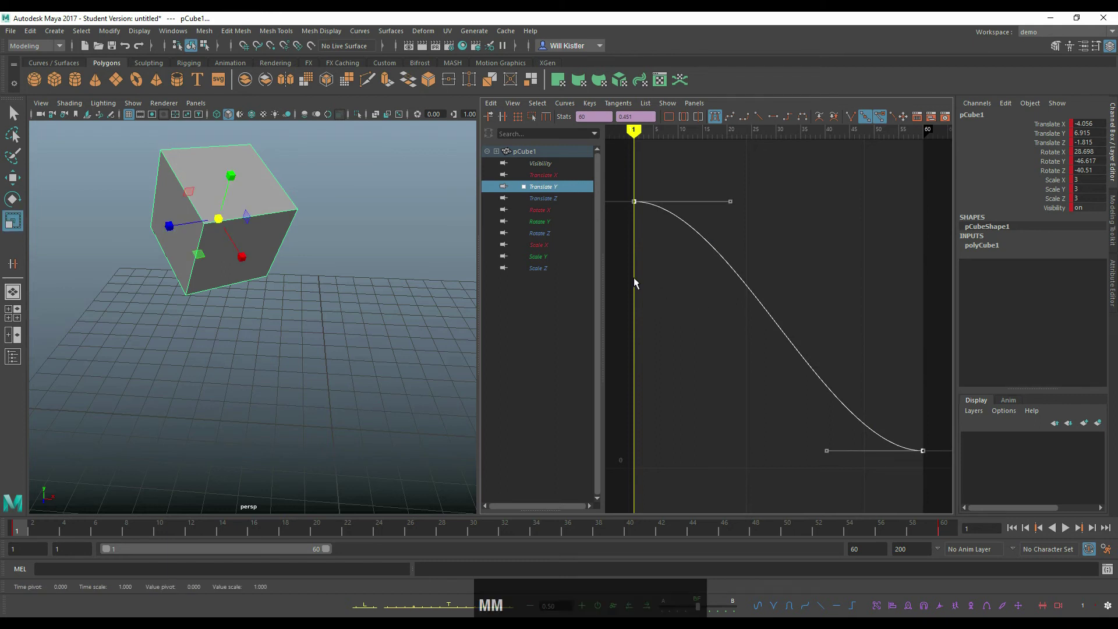
{"action": "key", "text": "i"}
{"action": "middle_click", "coordinate": [683, 303]}
{"action": "middle_click", "coordinate": [727, 326]}
{"action": "middle_click", "coordinate": [790, 344]}
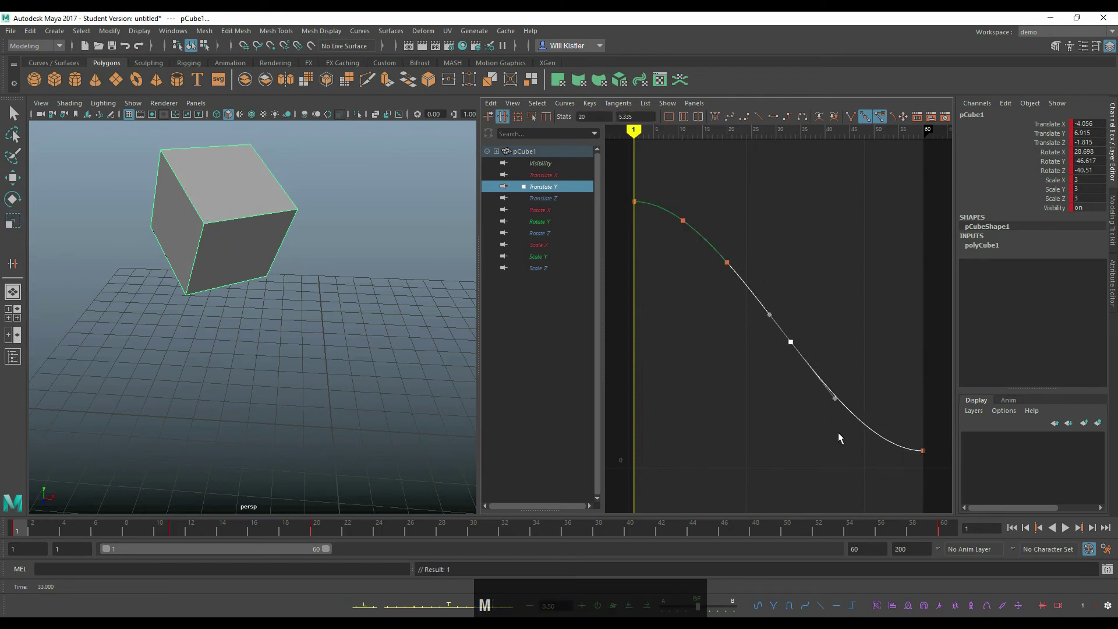
{"action": "middle_click", "coordinate": [838, 432]}
{"action": "middle_click", "coordinate": [903, 457]}
{"action": "middle_click", "coordinate": [745, 375]}
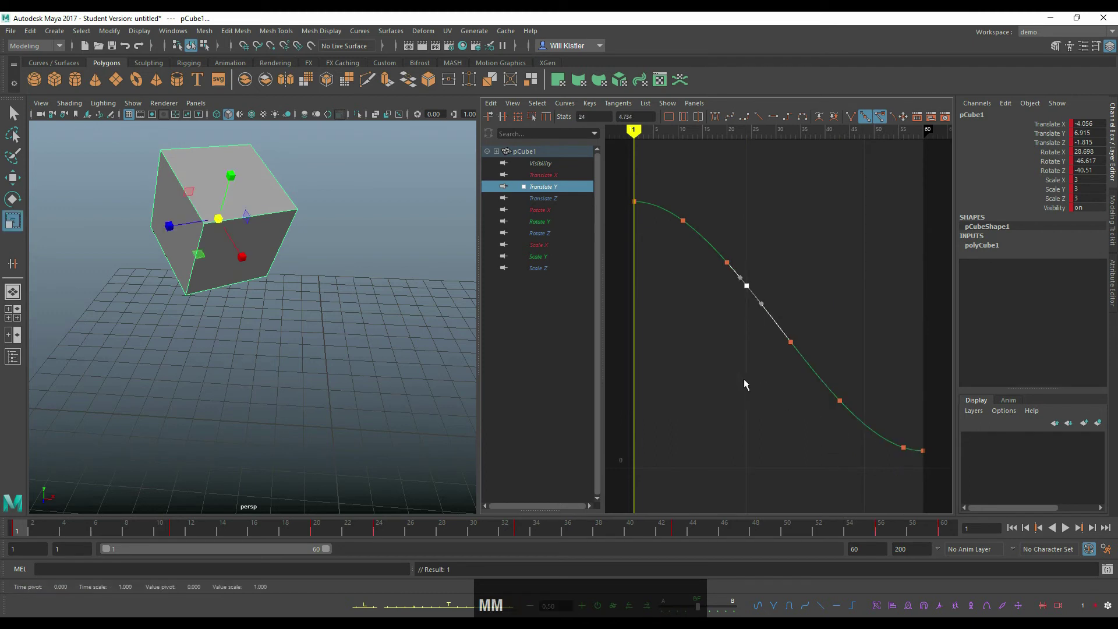
- Set only the Translate Y key at frame 20 to zero with whSetZero and undo the change
{"action": "left_click", "coordinate": [666, 217]}
{"action": "left_click_drag", "start_coordinate": [742, 282], "coordinate": [742, 283]}
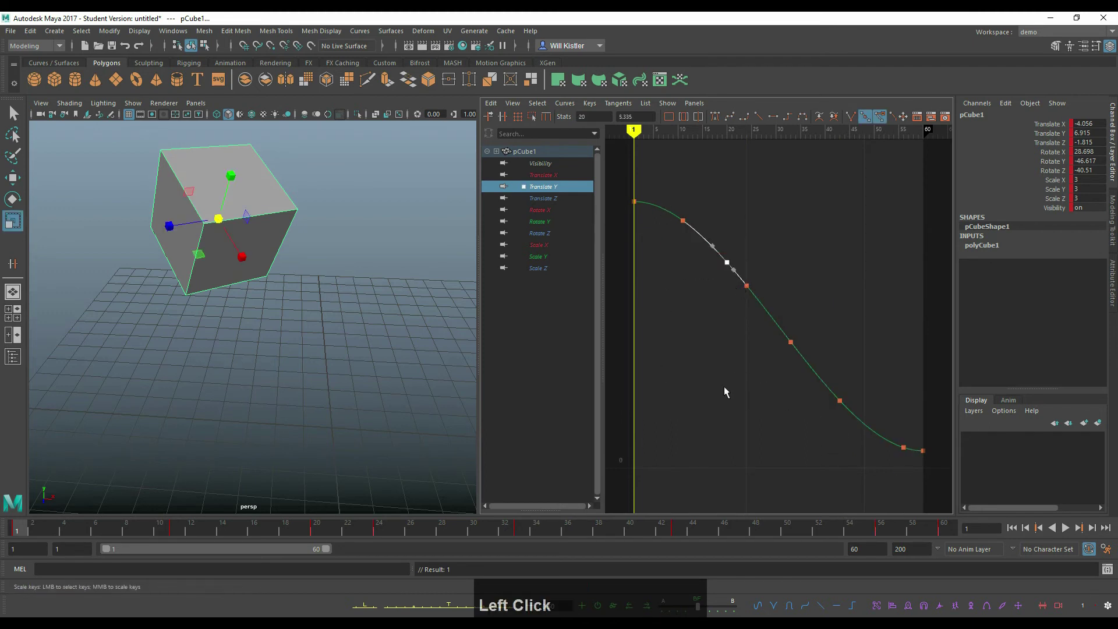
{"action": "middle_click_drag", "start_coordinate": [725, 379], "coordinate": [724, 456]}
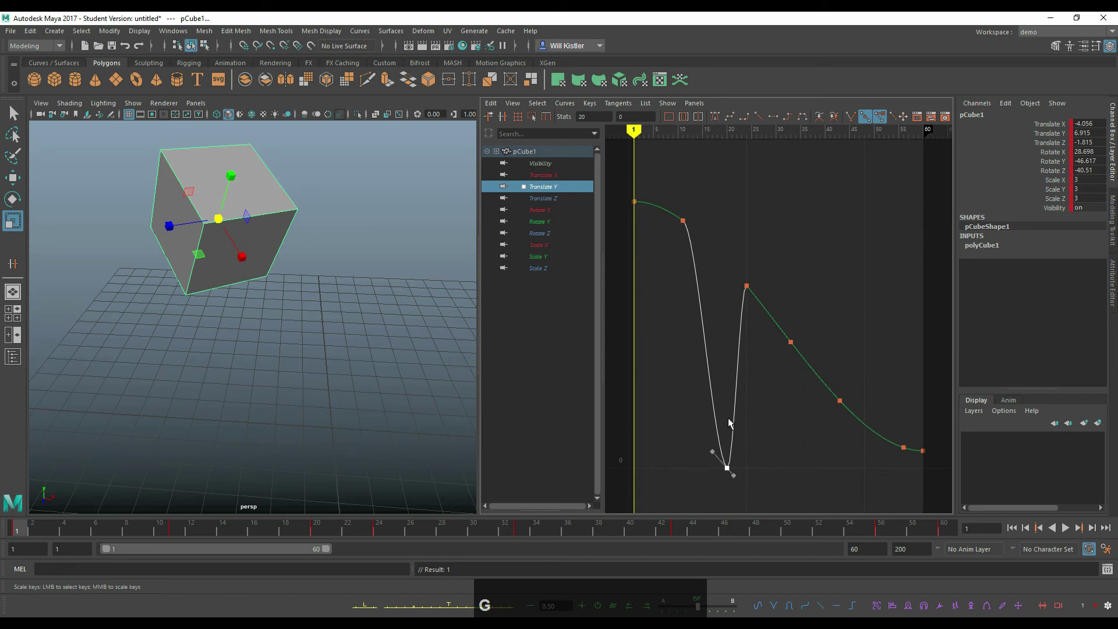
{"action": "key", "text": "ctrl+z"}
{"action": "key", "text": "ctrl+z"}
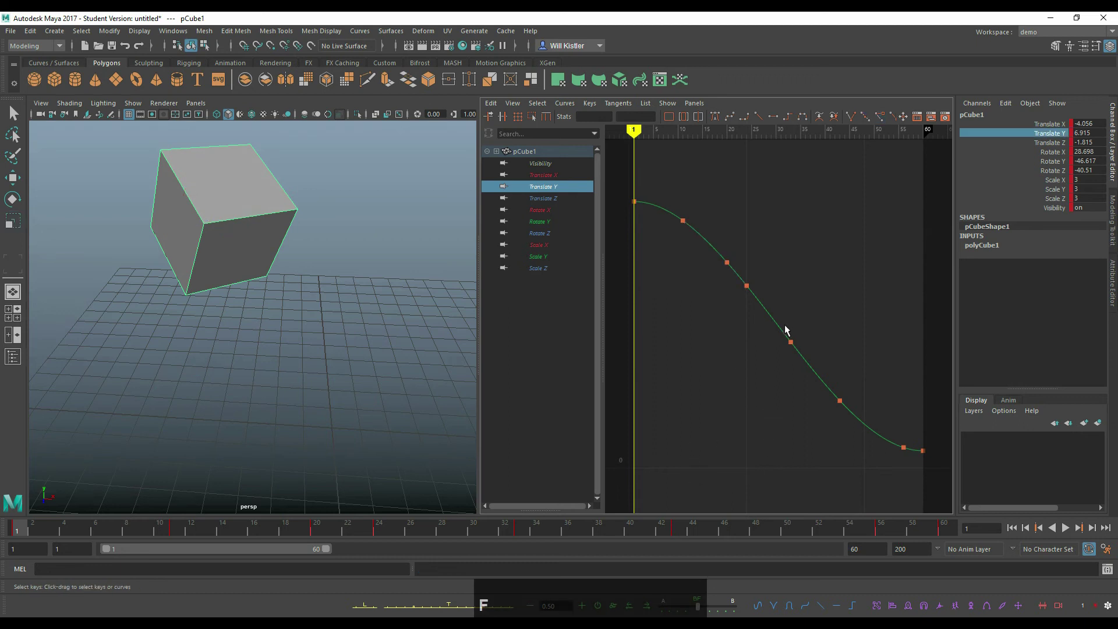
- Test whSetZero on several selected Translate Y keys, including every other inserted key through frame 43, undoing each reset
{"action": "left_click_drag", "start_coordinate": [668, 205], "coordinate": [775, 306]}
{"action": "key", "text": "g"}
{"action": "key", "text": "z"}
{"action": "key", "text": "g"}
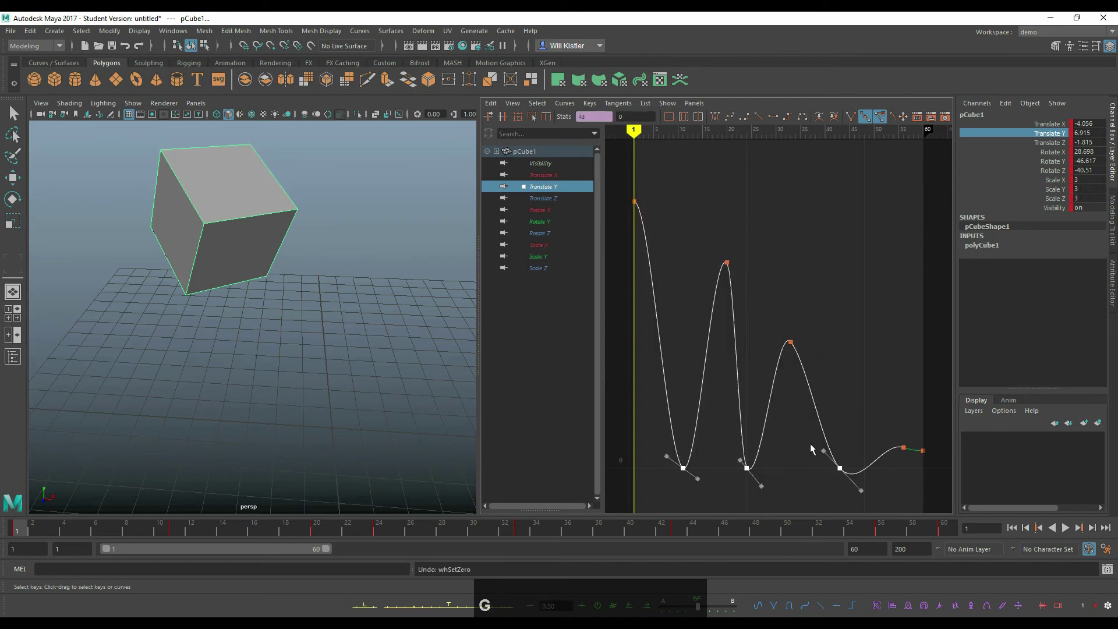
{"action": "key", "text": "z"}
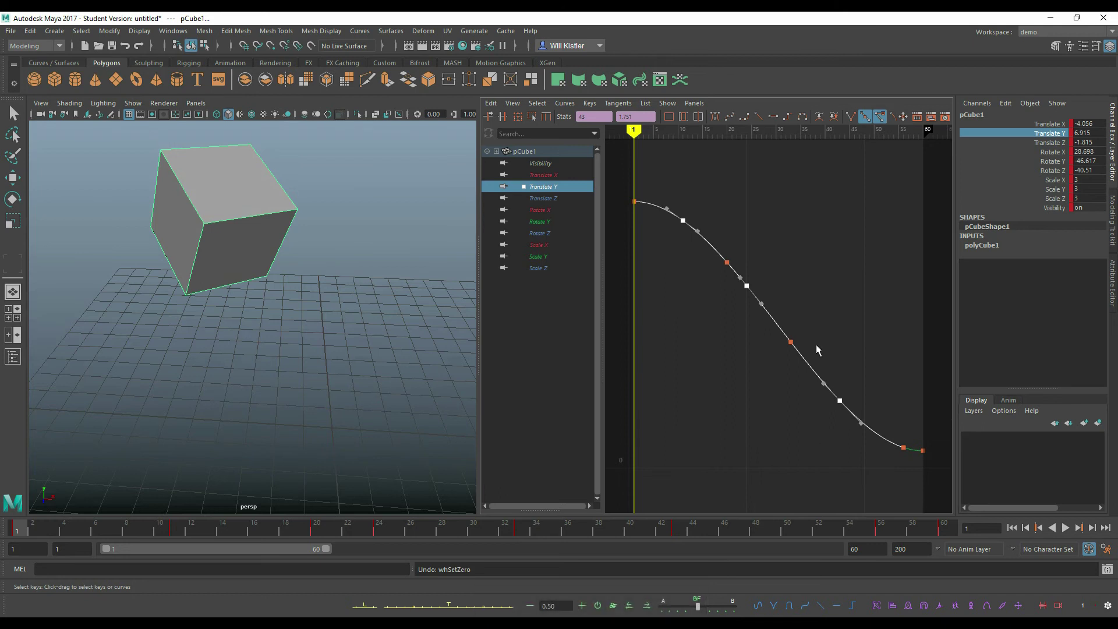
- Set all keys on the Translate Y curve to zero with whSetZero, undo it, and clear the key selection
{"action": "left_click", "coordinate": [805, 299]}
{"action": "left_click", "coordinate": [757, 301]}
{"action": "key", "text": "g"}
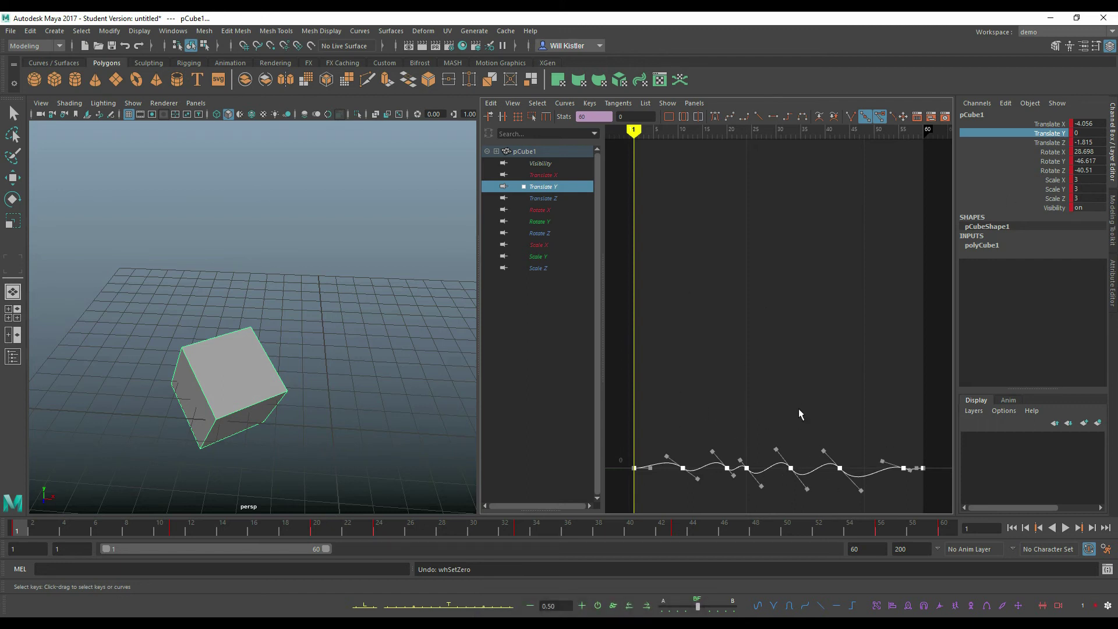
{"action": "key", "text": "z"}
{"action": "left_click", "coordinate": [778, 422]}
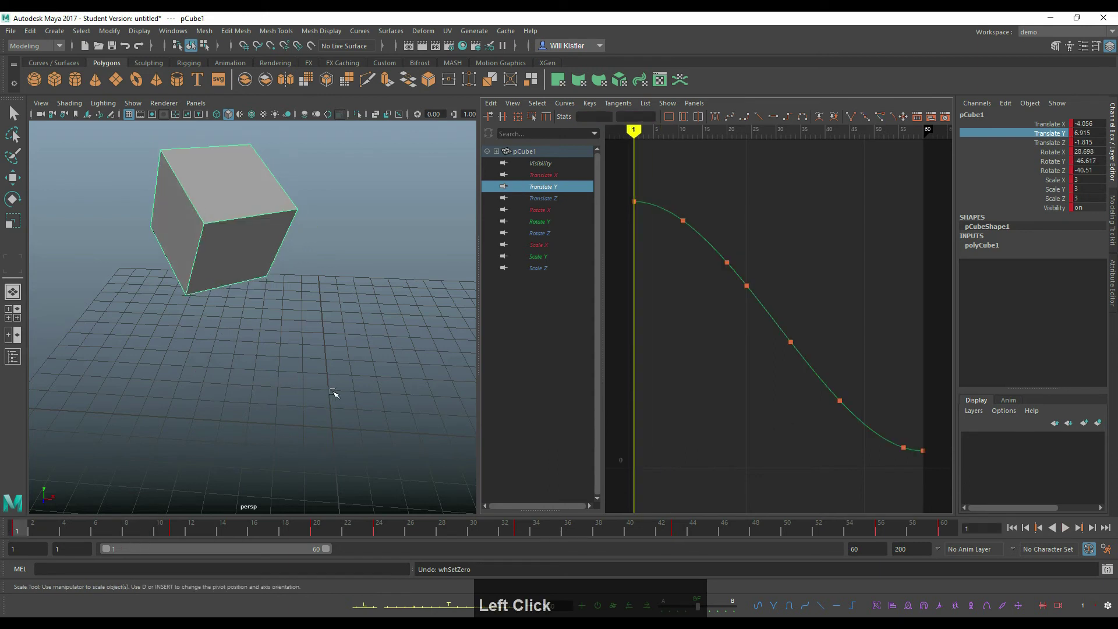
- Set the cube's Scale X, Y and Z to 1 and delete all keys selected across its animation curves
{"action": "right_click_drag", "start_coordinate": [350, 365], "coordinate": [313, 353], "text": "alt"}
{"action": "mouse_move", "coordinate": [313, 353]}
{"action": "left_mouse_down", "text": "alt"}
{"action": "mouse_move", "coordinate": [256, 351]}
{"action": "mouse_move", "coordinate": [295, 350]}
{"action": "left_mouse_up", "text": "alt"}
{"action": "left_click", "coordinate": [259, 276]}
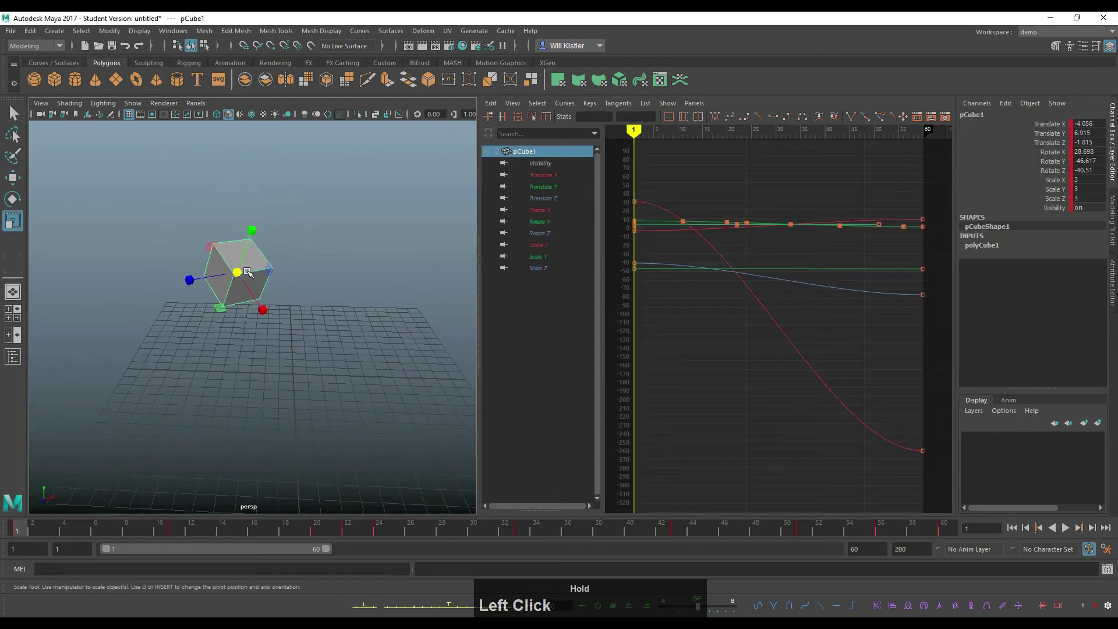
{"action": "key", "text": "w"}
{"action": "left_click_drag", "start_coordinate": [1076, 180], "coordinate": [1091, 201]}
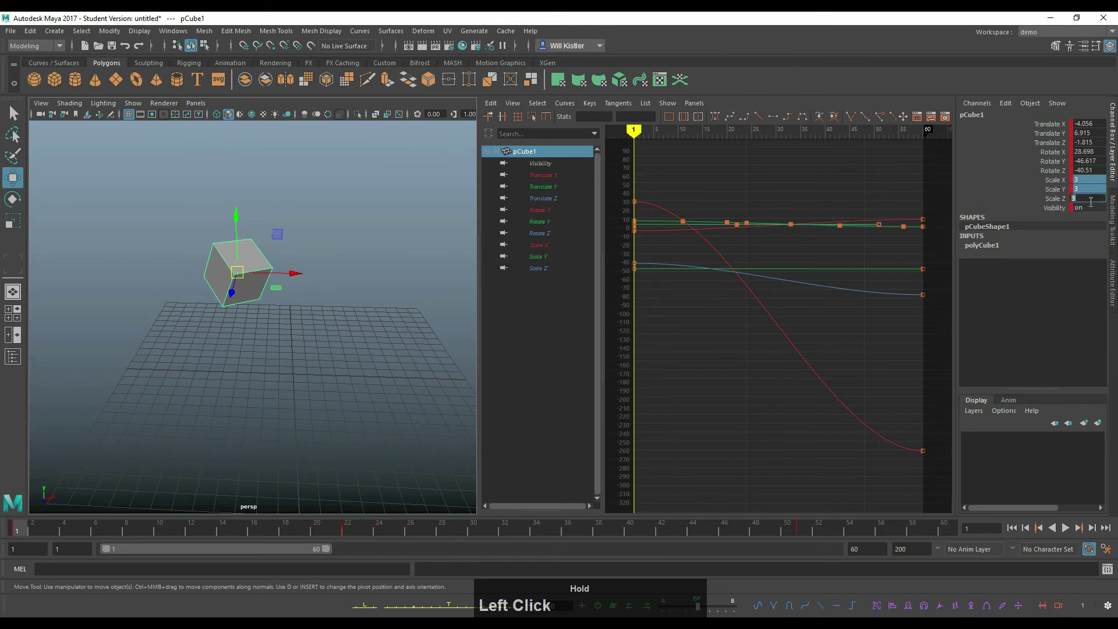
{"action": "type", "text": "1"}
{"action": "key", "text": "Return"}
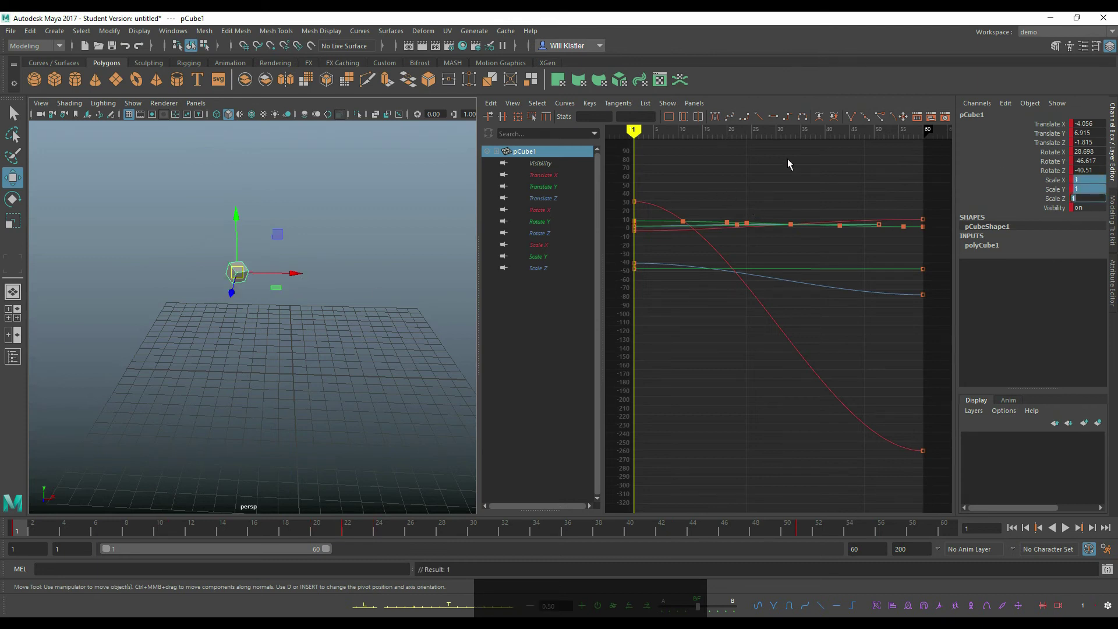
{"action": "left_click_drag", "start_coordinate": [736, 163], "coordinate": [702, 292]}
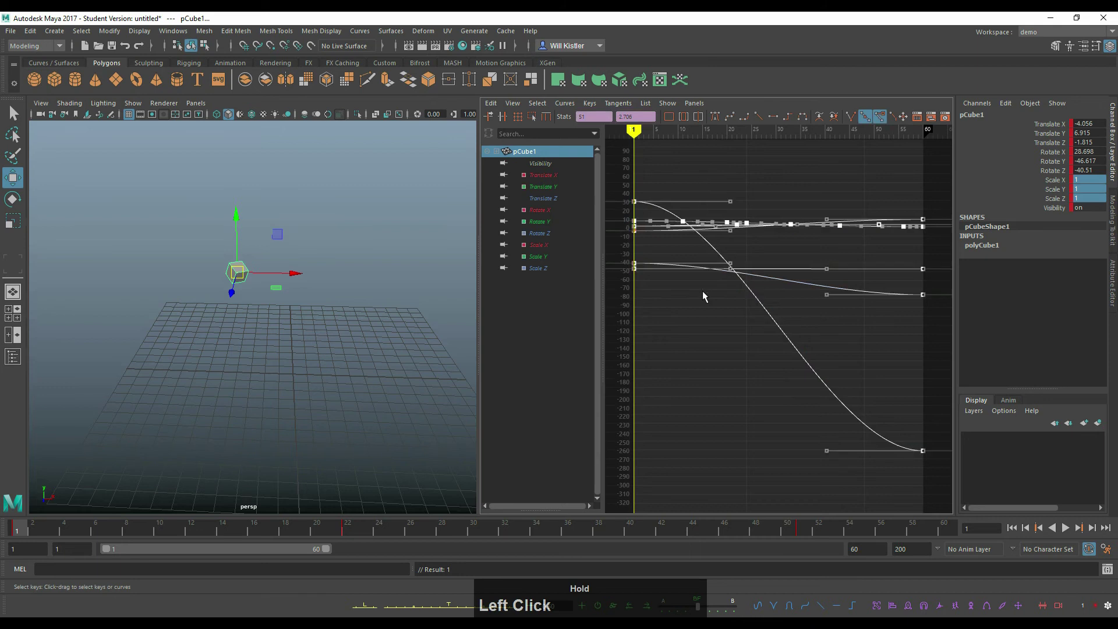
{"action": "key", "text": "Delete"}
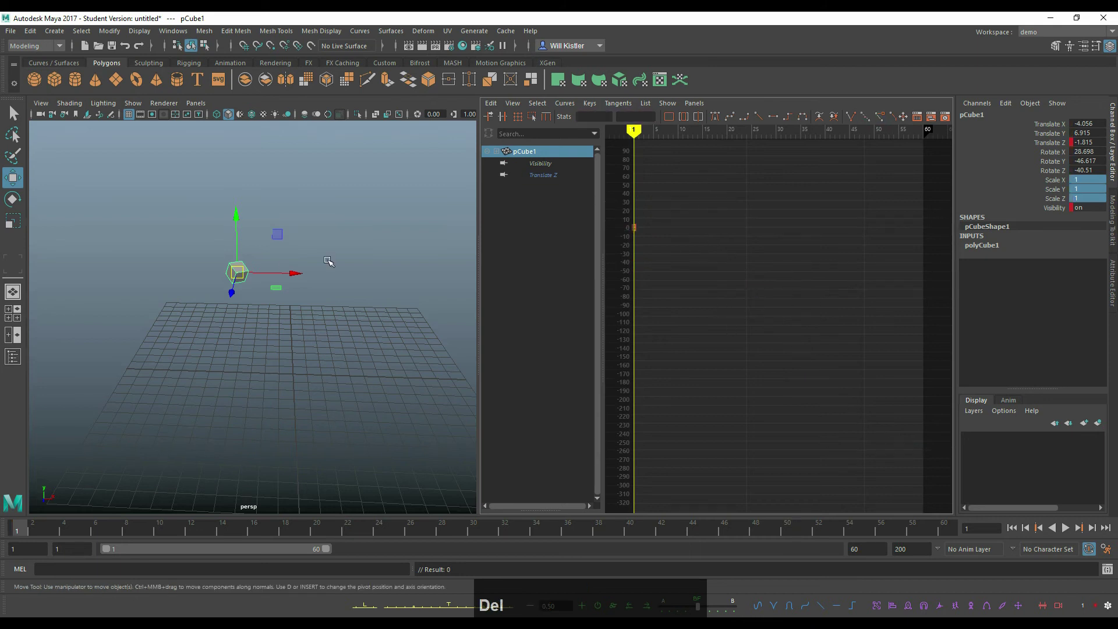
- Move the cube to about -13.166 in X and 11.245 in Y, and key all its channels at frame 1
{"action": "left_click_drag", "start_coordinate": [288, 273], "coordinate": [105, 207]}
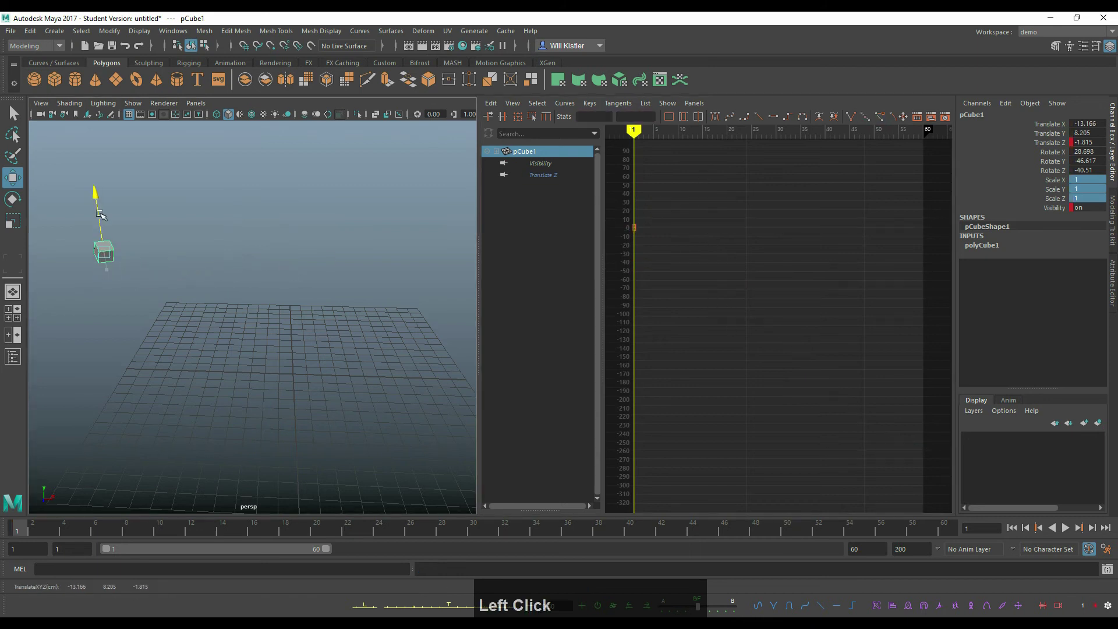
{"action": "key", "text": "e"}
{"action": "key", "text": "s"}
- At frame 60, move the cube to about 3.544, 0.452, 6.164 and rotate it to about -142, 22, -132 degrees
{"action": "left_click", "coordinate": [441, 534]}
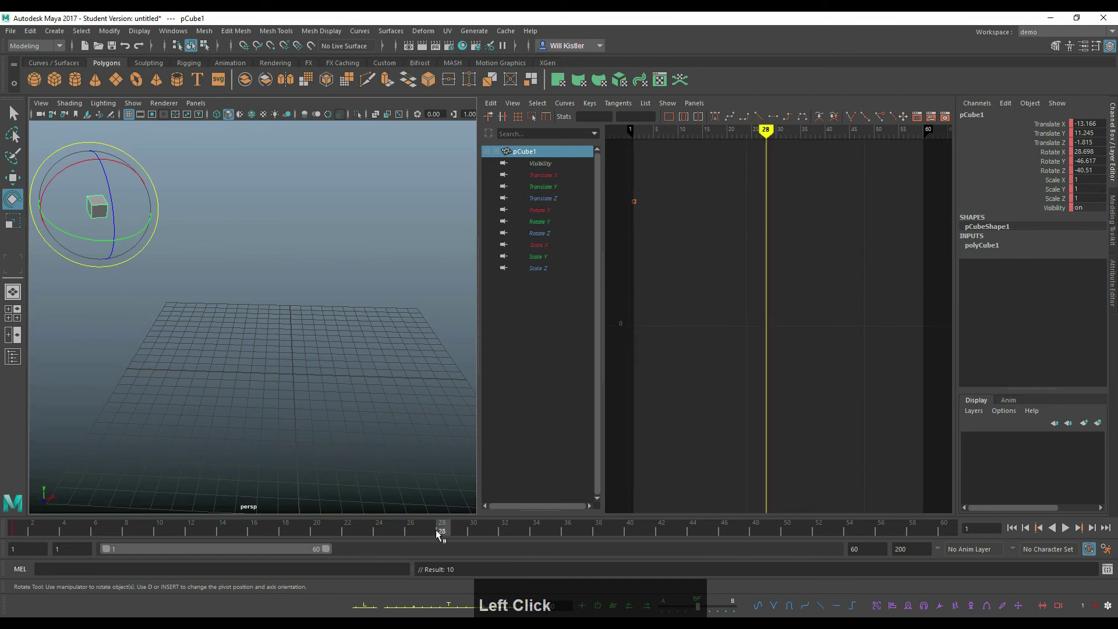
{"action": "key", "text": "Home"}
{"action": "key", "text": "w"}
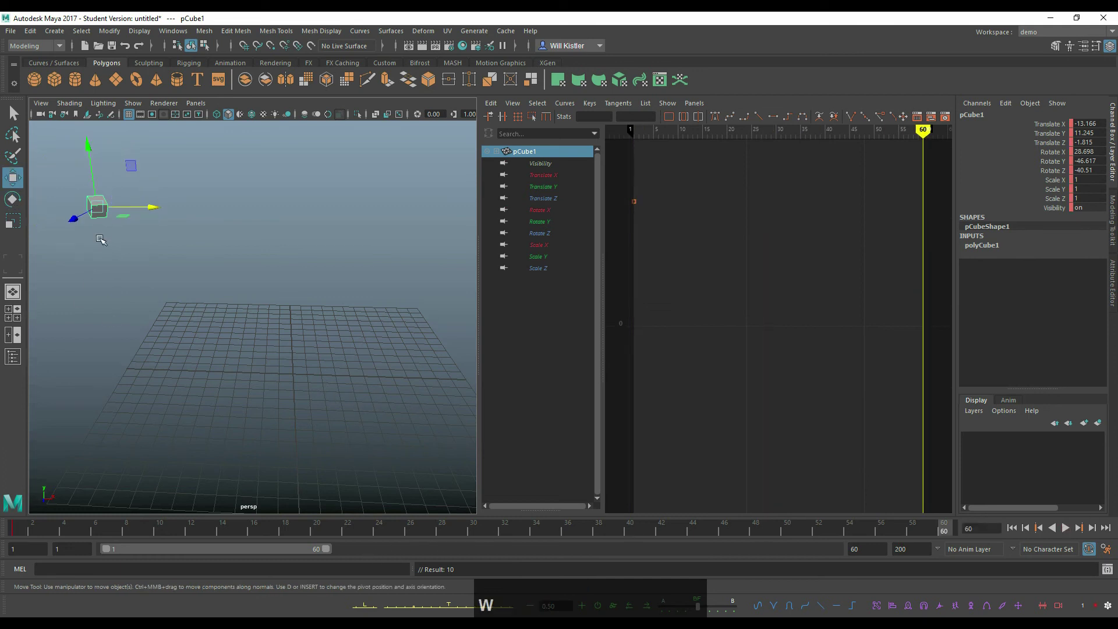
{"action": "left_click_drag", "start_coordinate": [134, 170], "coordinate": [425, 490]}
{"action": "left_click_drag", "start_coordinate": [361, 408], "coordinate": [374, 450]}
{"action": "key", "text": "e"}
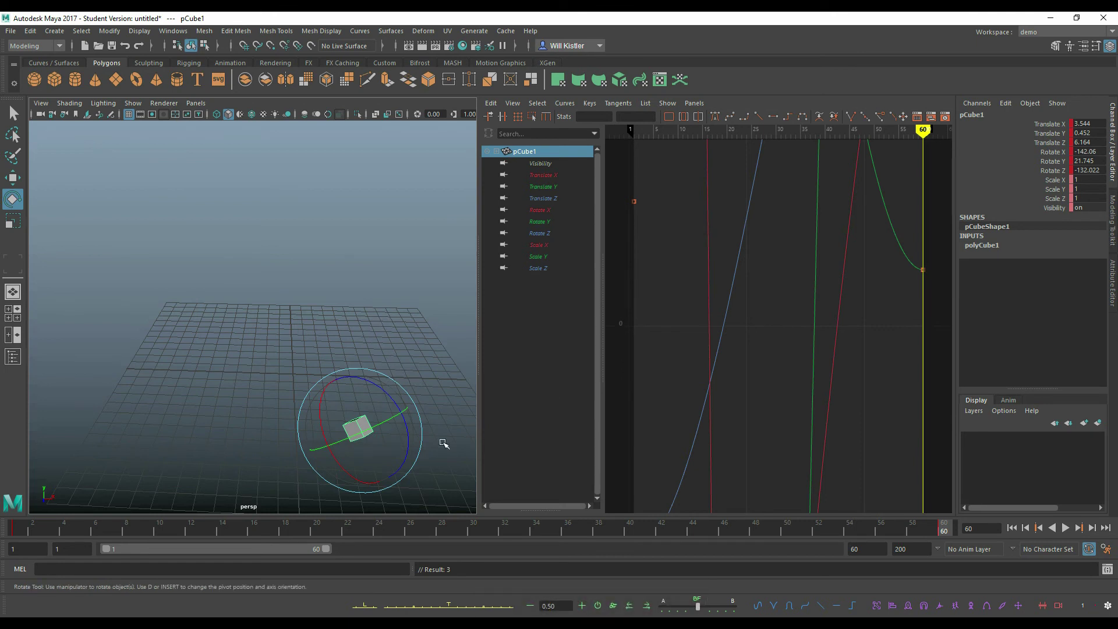
- Select all keys on the Rotate X, Y and Z curves and give them linear tangents
{"action": "left_click_drag", "start_coordinate": [369, 412], "coordinate": [401, 384], "text": "alt"}
{"action": "right_click_drag", "start_coordinate": [402, 384], "coordinate": [374, 382], "text": "alt"}
{"action": "middle_click_drag", "start_coordinate": [375, 382], "coordinate": [370, 343], "text": "alt"}
{"action": "key", "text": "f"}
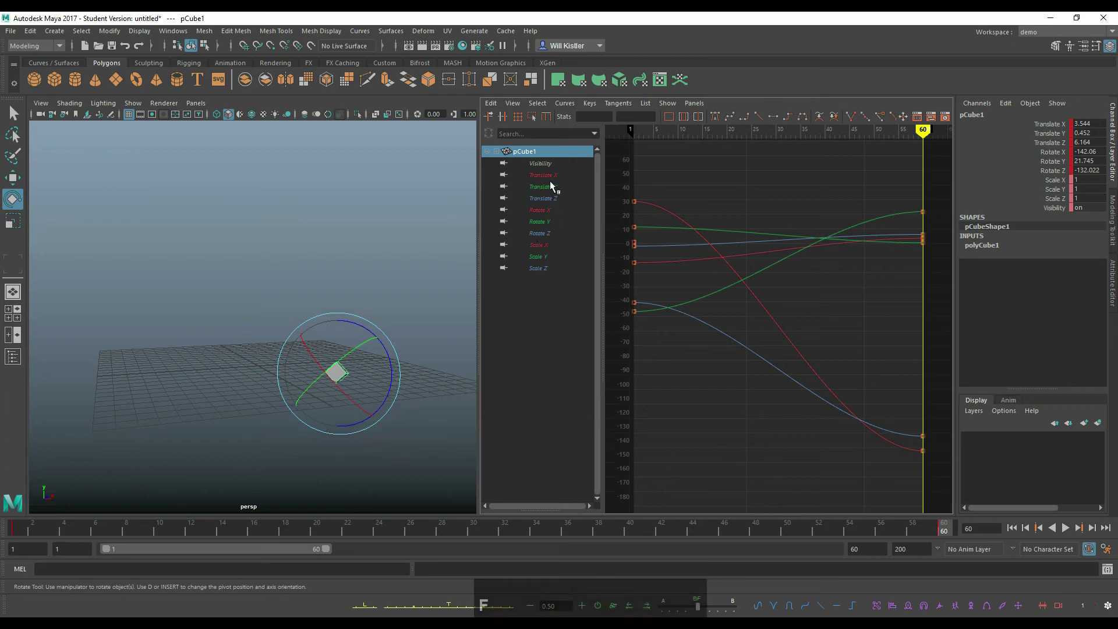
{"action": "left_click_drag", "start_coordinate": [547, 209], "coordinate": [546, 234]}
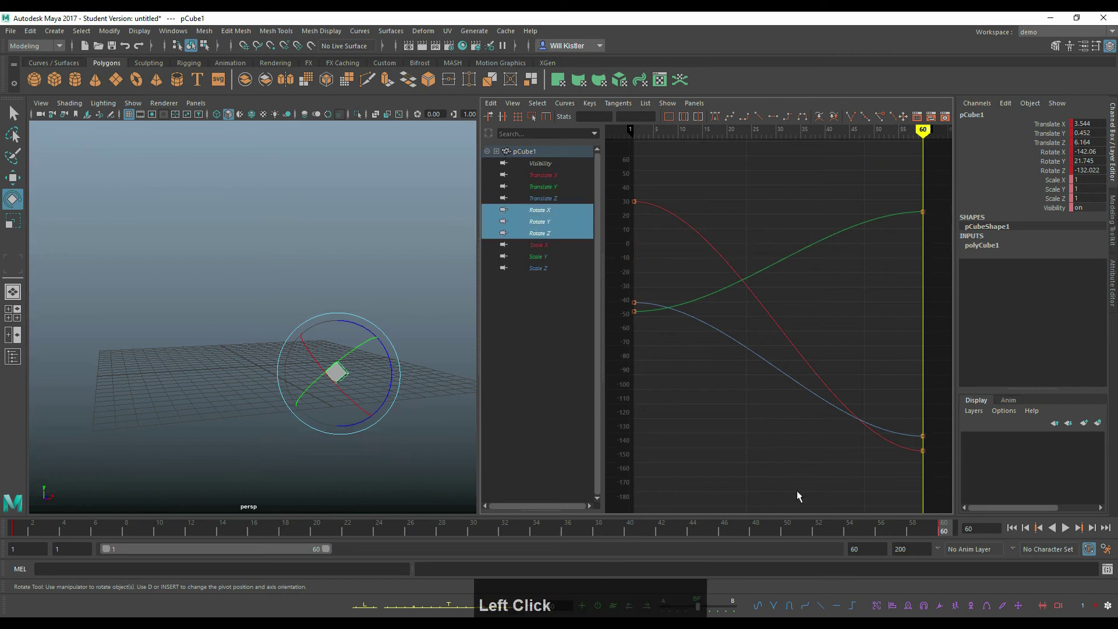
{"action": "left_click_drag", "start_coordinate": [746, 241], "coordinate": [760, 439]}
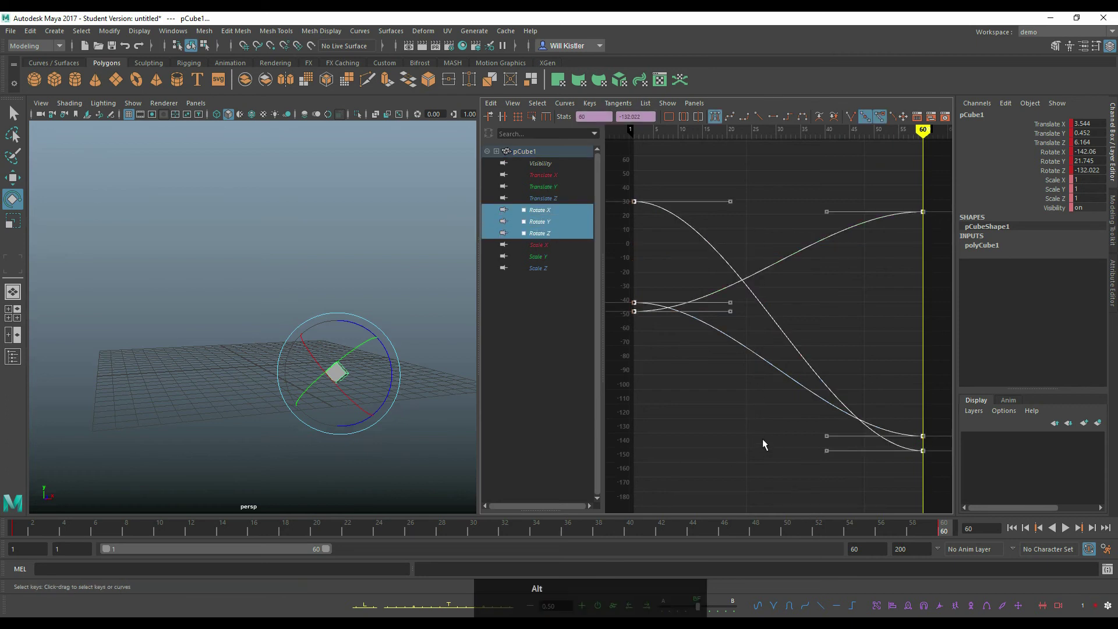
{"action": "key", "text": "2"}
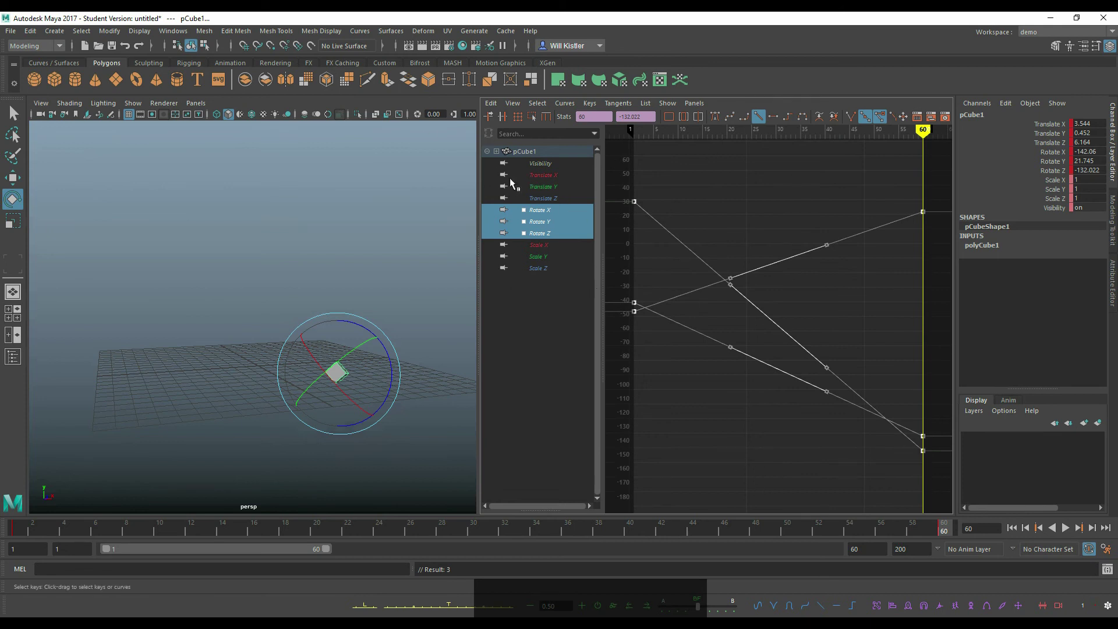
- Select all keys on the Translate X and Translate Z curves and give them linear tangents
{"action": "left_click_drag", "start_coordinate": [513, 174], "coordinate": [554, 198]}
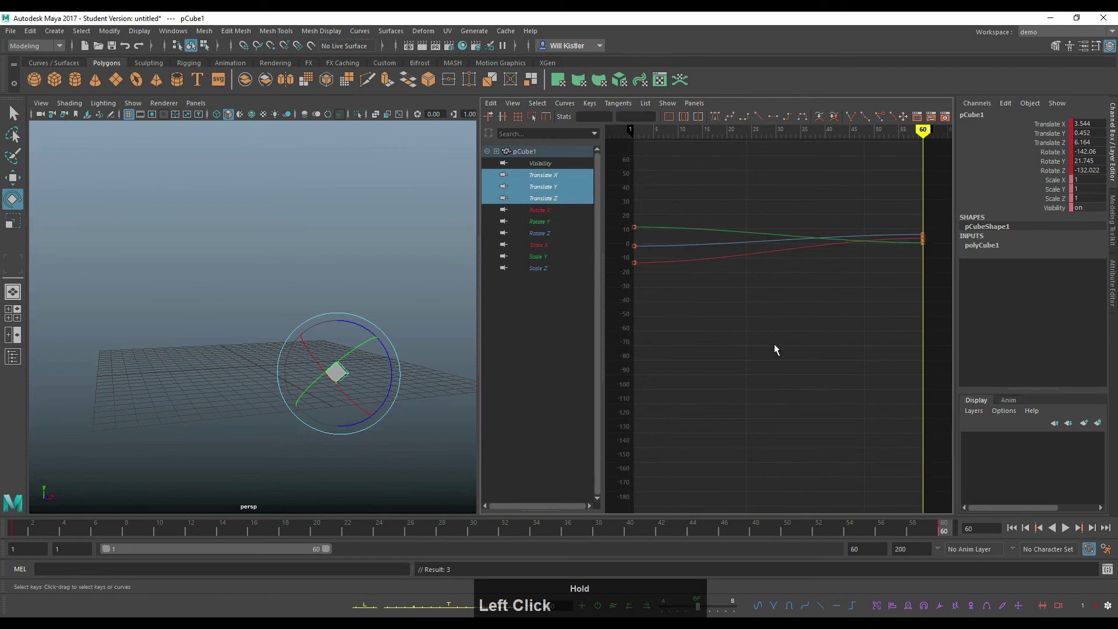
{"action": "left_click", "coordinate": [554, 197]}
{"action": "left_click", "coordinate": [559, 174], "text": "ctrl"}
{"action": "left_click_drag", "start_coordinate": [782, 218], "coordinate": [802, 290]}
{"action": "key", "text": "f"}
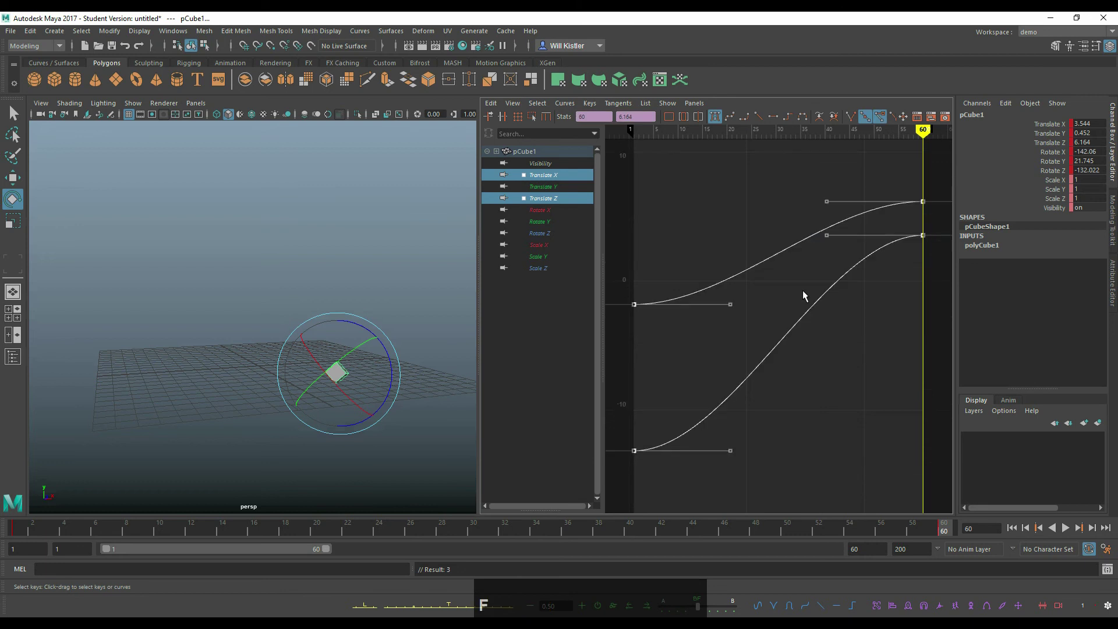
- Insert keys on the cube's Translate Y curve at frames 12, 20, 27, 35, 45 and 52
{"action": "left_click", "coordinate": [561, 185]}
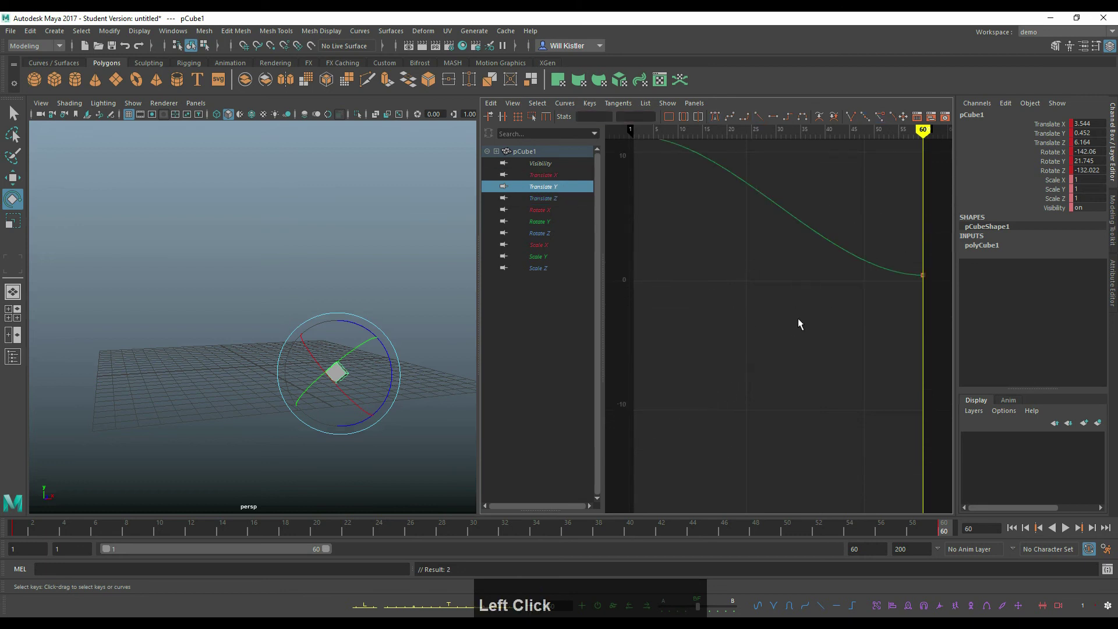
{"action": "left_click_drag", "start_coordinate": [782, 253], "coordinate": [782, 253]}
{"action": "key", "text": "f"}
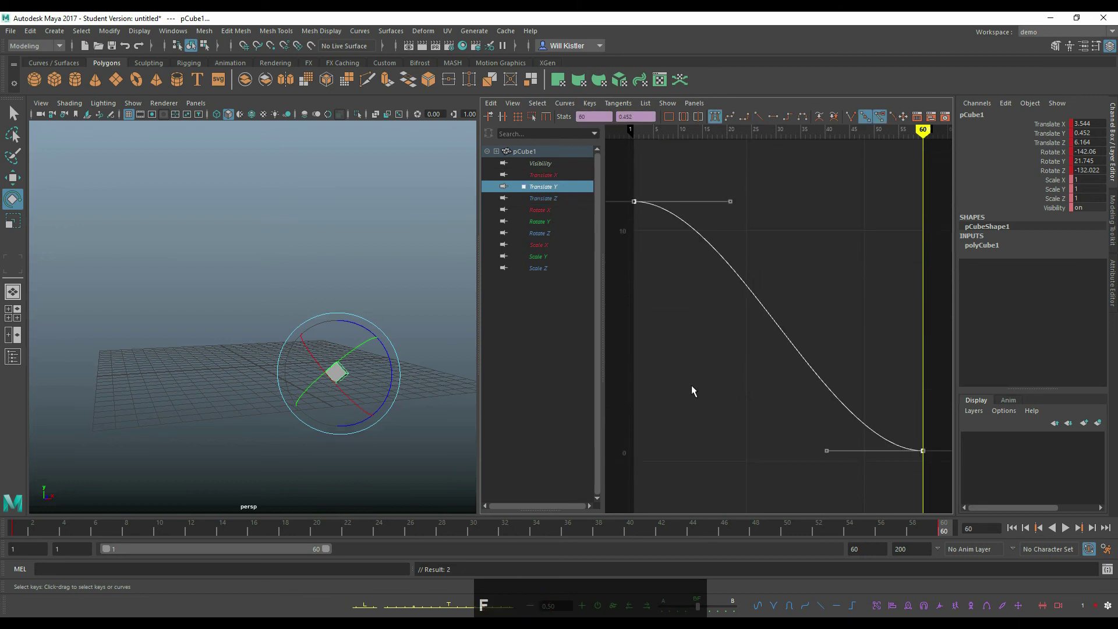
{"action": "middle_click_drag", "start_coordinate": [690, 385], "coordinate": [684, 384]}
{"action": "key", "text": "ctrl+z"}
{"action": "key", "text": "i"}
{"action": "middle_click", "coordinate": [688, 345]}
{"action": "middle_click_drag", "start_coordinate": [734, 376], "coordinate": [726, 374]}
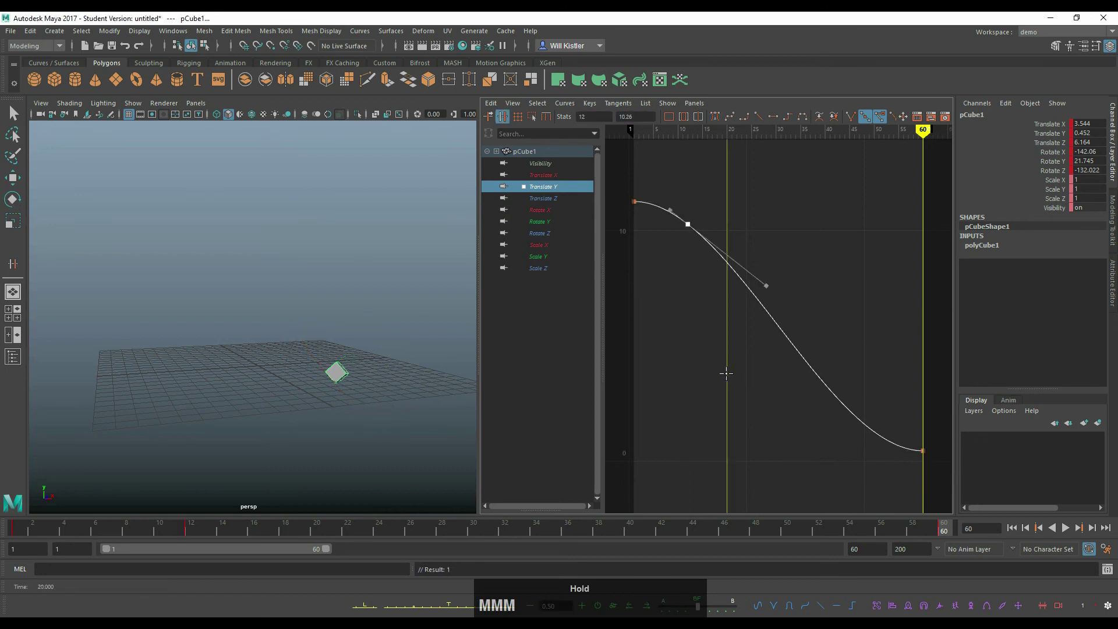
{"action": "middle_click", "coordinate": [726, 373]}
{"action": "middle_click", "coordinate": [760, 389]}
{"action": "middle_click", "coordinate": [800, 376]}
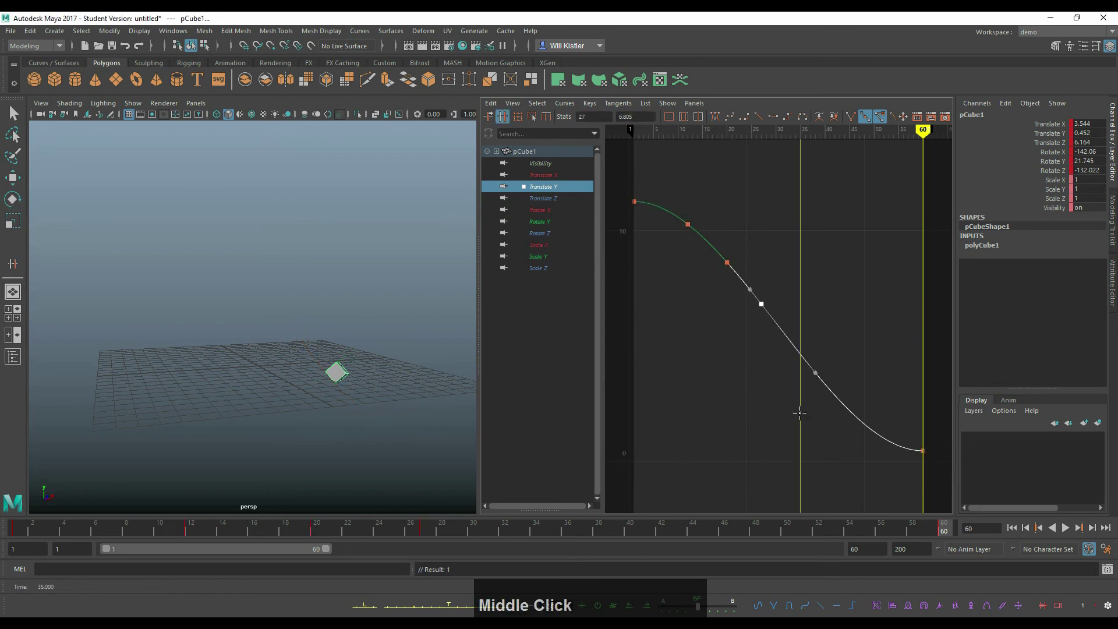
{"action": "middle_click", "coordinate": [849, 445]}
{"action": "middle_click", "coordinate": [884, 466]}
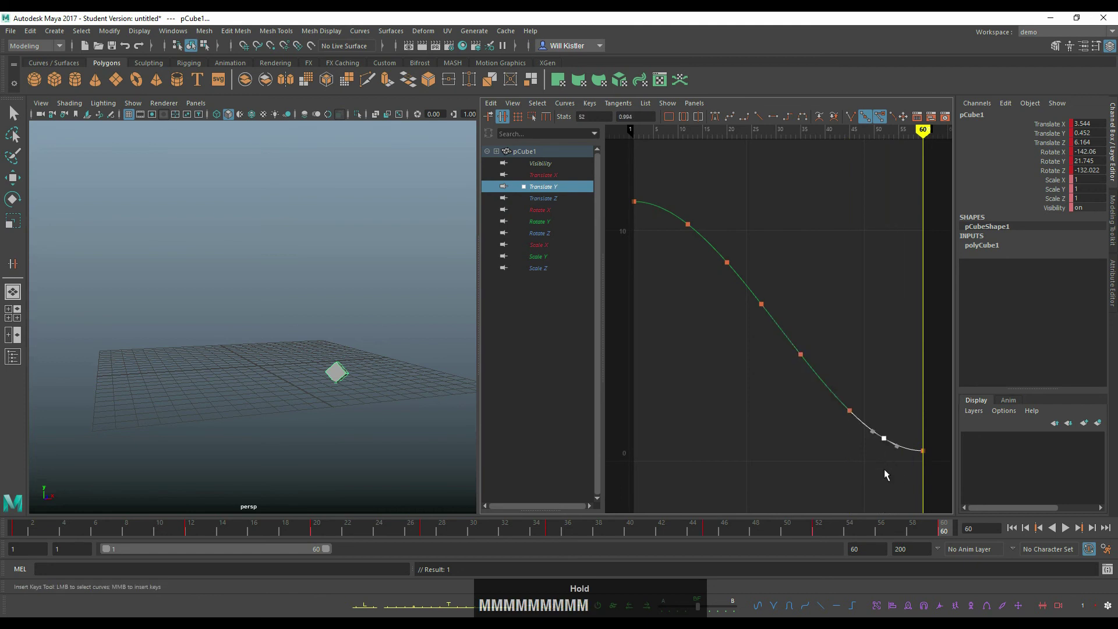
- Select the Translate Y keys at frames 1, 20, 35 and 52 and set them to zero with whSetZero
{"action": "left_click", "coordinate": [883, 471]}
{"action": "left_click", "coordinate": [883, 438], "text": "shift"}
{"action": "left_click", "coordinate": [800, 353], "text": "shift"}
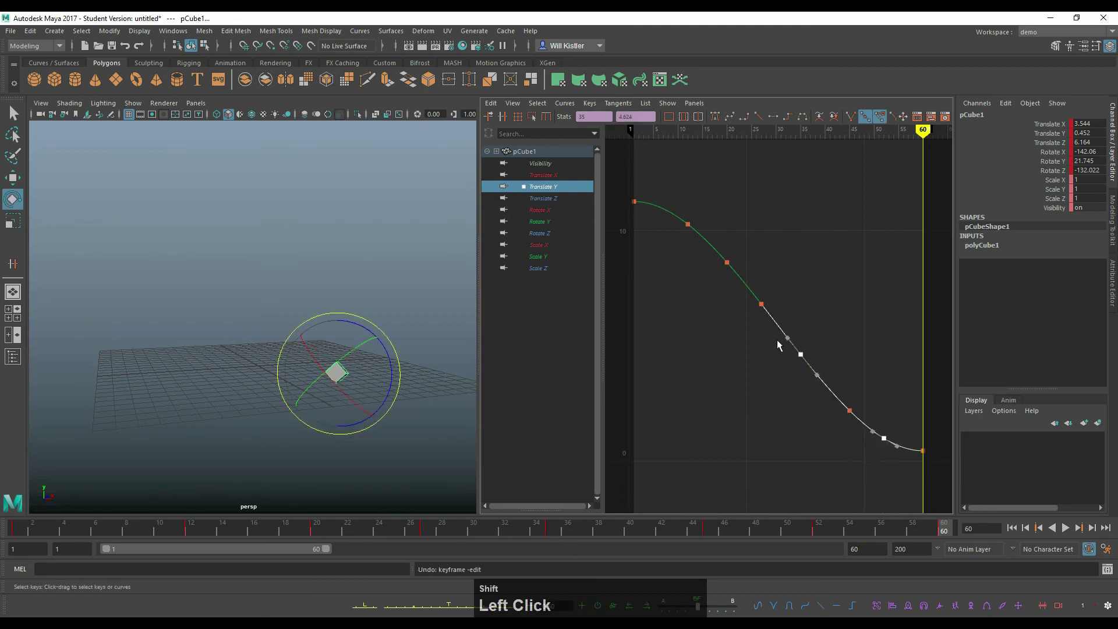
{"action": "left_click_drag", "start_coordinate": [709, 282], "coordinate": [708, 279], "text": "shift"}
{"action": "left_click_drag", "start_coordinate": [652, 182], "coordinate": [603, 232], "text": "shift"}
{"action": "key", "text": "g"}
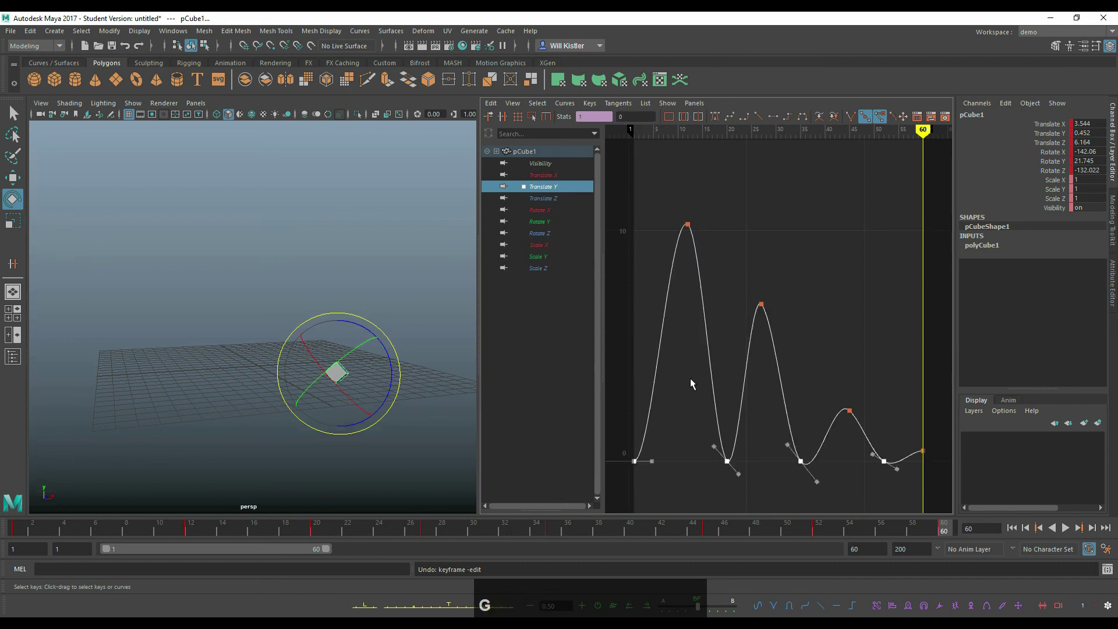
- Give the peak keys at frames 12, 27 and 45 of the Translate Y curve flat tangents
{"action": "left_click", "coordinate": [688, 224]}
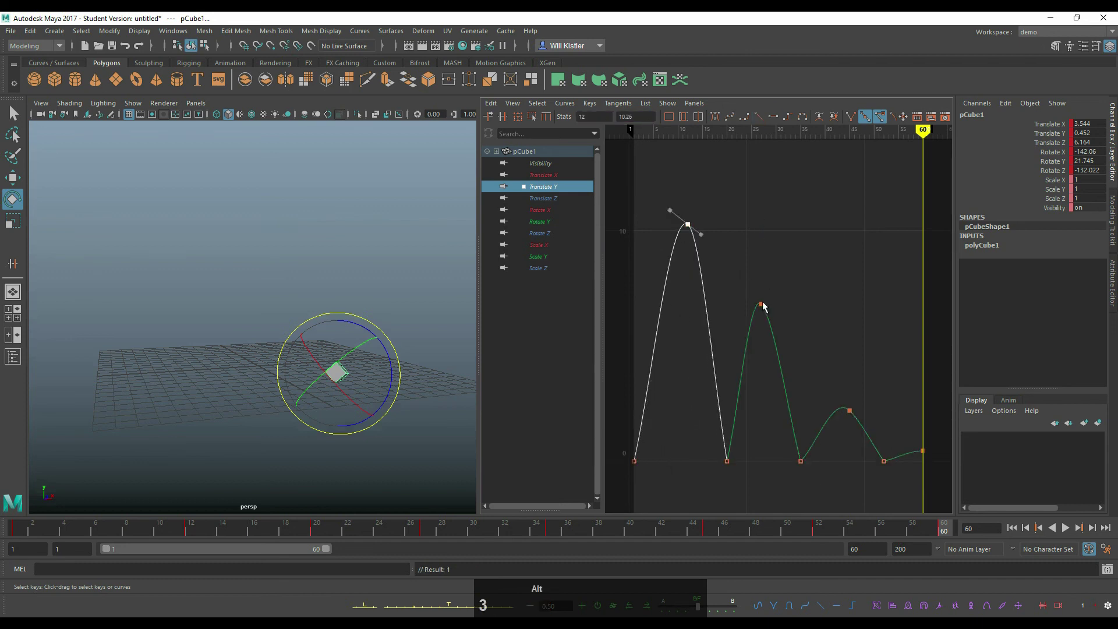
{"action": "left_click", "coordinate": [761, 303]}
{"action": "left_click_drag", "start_coordinate": [829, 387], "coordinate": [875, 431]}
- Break the tangents of the Translate Y key at frame 35 and steepen both handles for a sharp bounce
{"action": "left_click", "coordinate": [801, 460]}
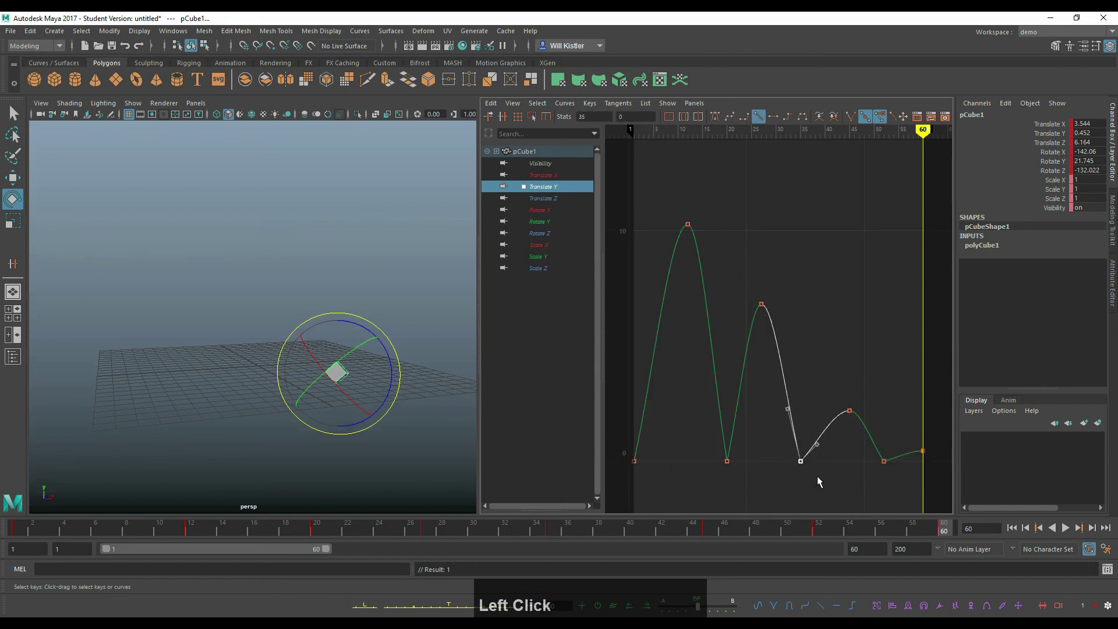
{"action": "middle_click_drag", "start_coordinate": [831, 462], "coordinate": [793, 431]}
{"action": "left_click", "coordinate": [788, 408]}
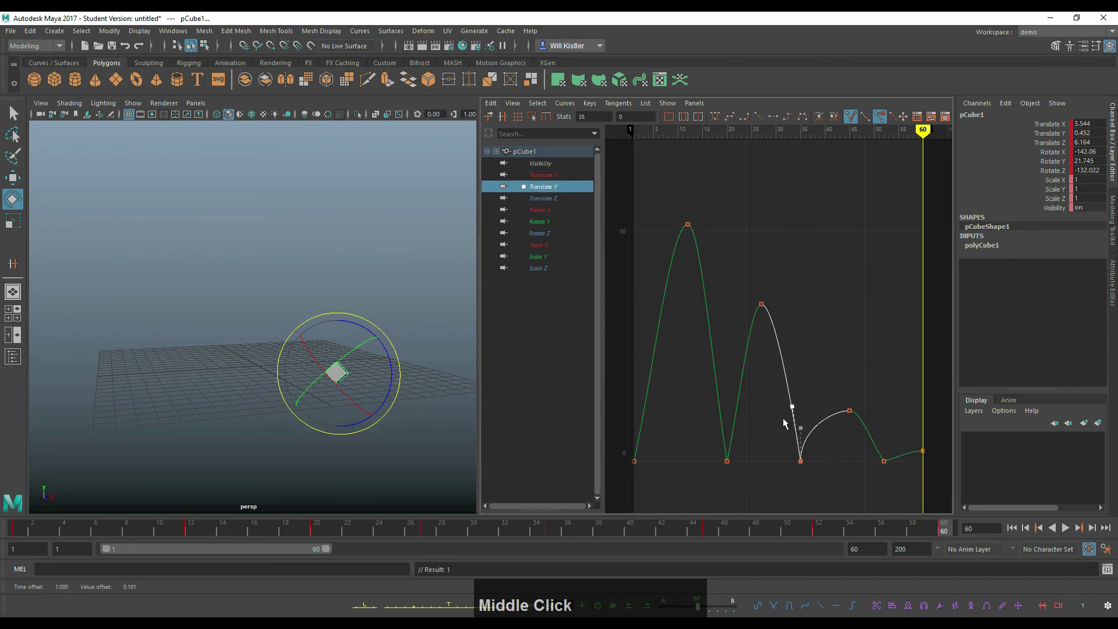
- Break and steepen both tangent handles of the Translate Y key at frame 20, and steepen the frame 1 key's outgoing handle
{"action": "left_click", "coordinate": [727, 461]}
{"action": "left_click_drag", "start_coordinate": [724, 379], "coordinate": [755, 426]}
{"action": "middle_click_drag", "start_coordinate": [756, 425], "coordinate": [749, 416]}
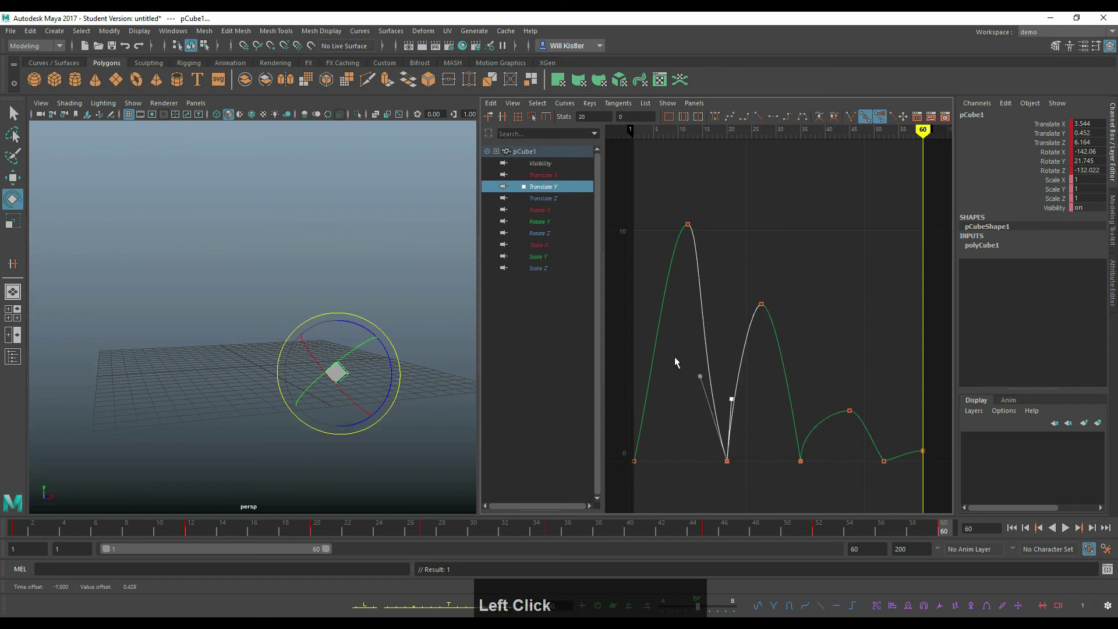
{"action": "left_click_drag", "start_coordinate": [675, 359], "coordinate": [701, 401]}
{"action": "key", "text": "b"}
{"action": "middle_click_drag", "start_coordinate": [701, 400], "coordinate": [723, 398]}
{"action": "left_click_drag", "start_coordinate": [622, 431], "coordinate": [662, 487]}
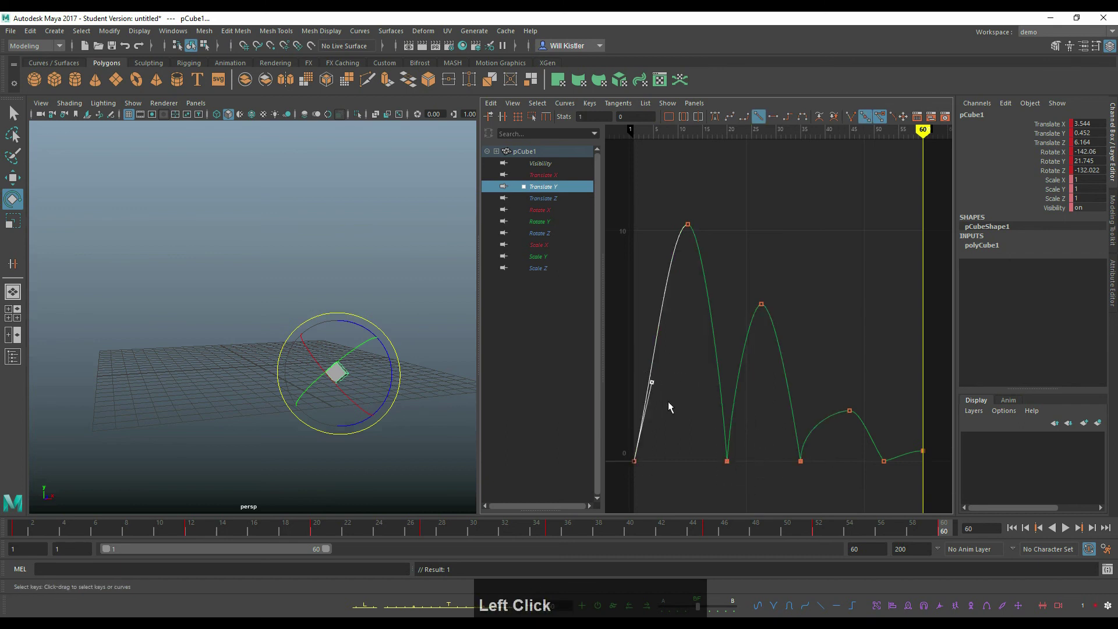
{"action": "middle_click_drag", "start_coordinate": [670, 408], "coordinate": [655, 358]}
- Move the ground key at frame 20 to frame 18 and the first peak to frame 9
{"action": "left_click_drag", "start_coordinate": [712, 438], "coordinate": [738, 464]}
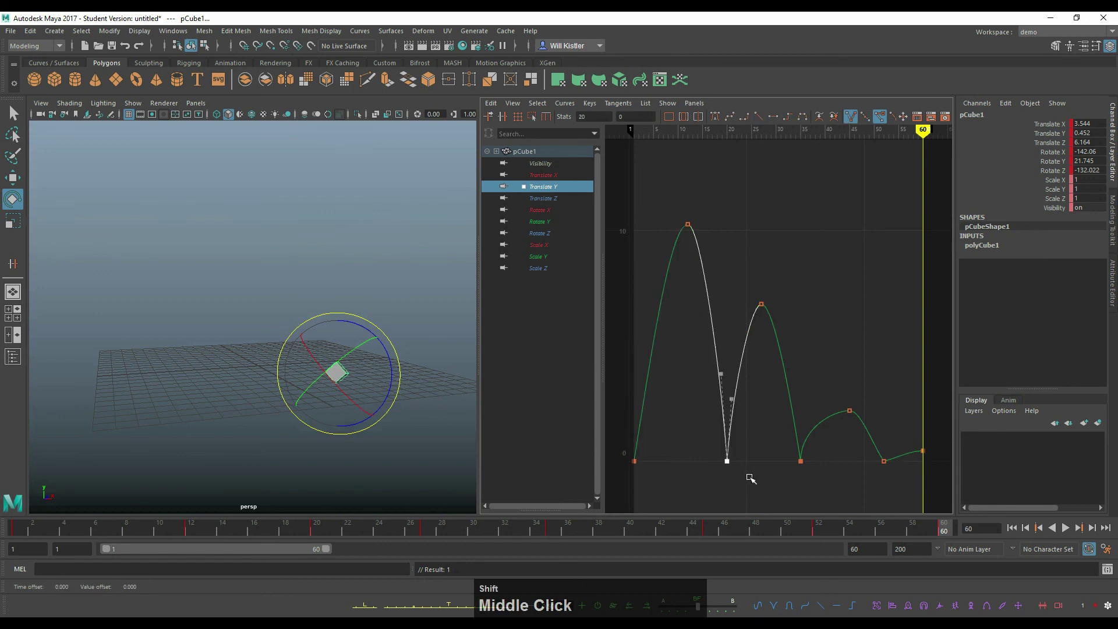
{"action": "key", "text": "w"}
{"action": "middle_click_drag", "start_coordinate": [745, 481], "coordinate": [718, 419], "text": "shift"}
{"action": "left_click_drag", "start_coordinate": [676, 213], "coordinate": [699, 233]}
{"action": "middle_click_drag", "start_coordinate": [725, 275], "coordinate": [711, 274], "text": "shift"}
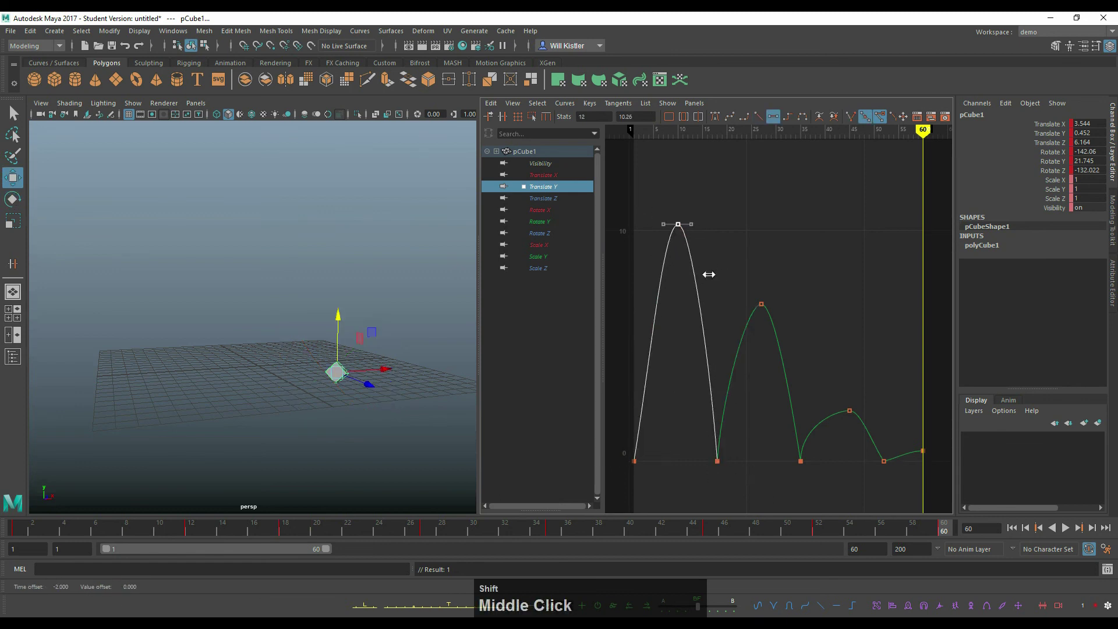
- Move the ground key at frame 35 to frame 34, the second peak to frame 25 and the third peak to frame 43
{"action": "left_click_drag", "start_coordinate": [729, 277], "coordinate": [814, 478]}
{"action": "middle_click_drag", "start_coordinate": [815, 481], "coordinate": [810, 480], "text": "shift"}
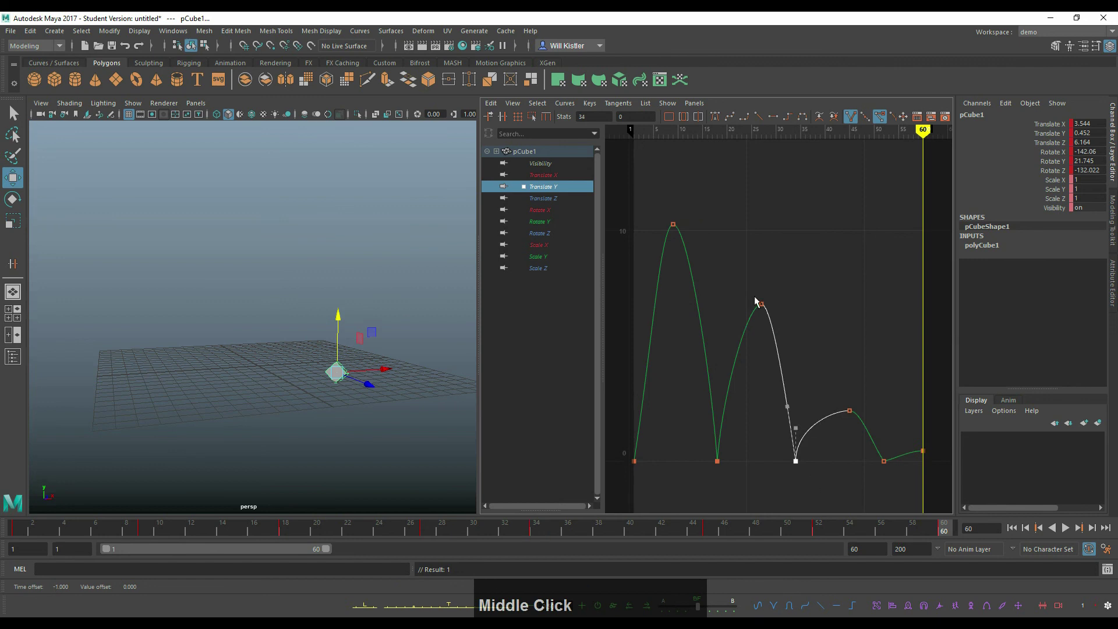
{"action": "left_click_drag", "start_coordinate": [755, 273], "coordinate": [785, 340]}
{"action": "middle_click_drag", "start_coordinate": [782, 334], "coordinate": [772, 333], "text": "shift"}
{"action": "left_click_drag", "start_coordinate": [831, 380], "coordinate": [870, 442]}
{"action": "middle_click_drag", "start_coordinate": [870, 442], "coordinate": [860, 441], "text": "shift"}
- Tilt the outgoing tangent handle of the frame 34 ground key toward the third peak
{"action": "left_click_drag", "start_coordinate": [787, 456], "coordinate": [808, 473]}
{"action": "left_click_drag", "start_coordinate": [809, 408], "coordinate": [793, 434]}
{"action": "middle_click_drag", "start_coordinate": [798, 428], "coordinate": [808, 422]}
- Steepen the incoming tangent handle of the ground key at frame 52 and raise the frame 60 key to 0.78
{"action": "left_click_drag", "start_coordinate": [870, 449], "coordinate": [909, 482]}
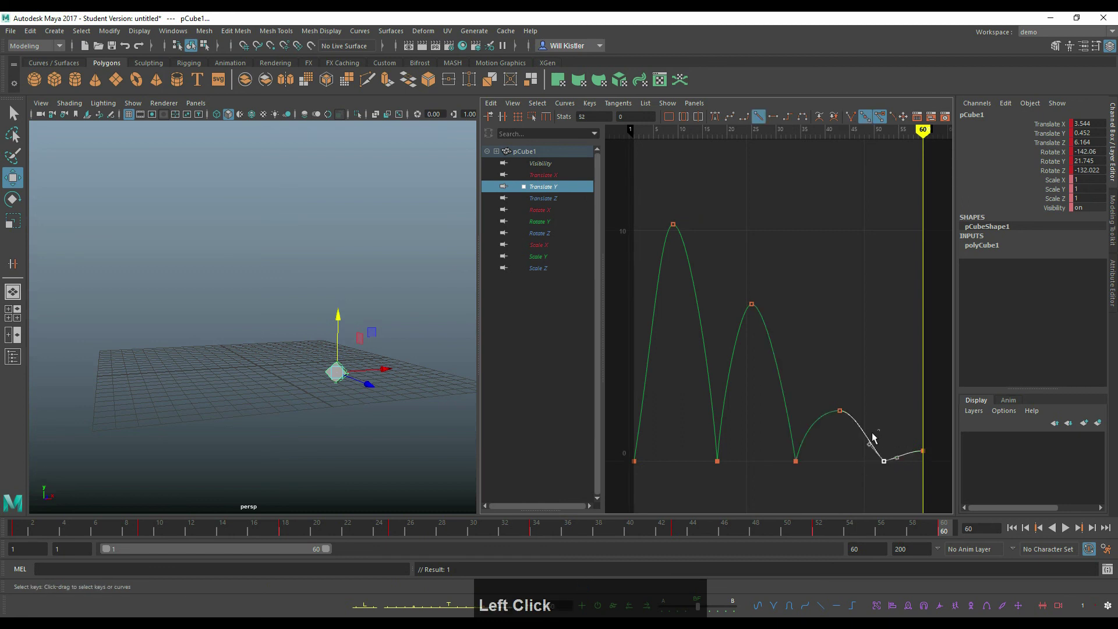
{"action": "left_click", "coordinate": [872, 460]}
{"action": "middle_click_drag", "start_coordinate": [872, 458], "coordinate": [899, 442]}
{"action": "left_click_drag", "start_coordinate": [903, 435], "coordinate": [932, 468]}
{"action": "mouse_move", "coordinate": [930, 460]}
{"action": "middle_mouse_down", "text": "shift"}
{"action": "mouse_move", "coordinate": [924, 440]}
{"action": "mouse_move", "coordinate": [914, 452]}
{"action": "middle_mouse_up", "text": "shift"}
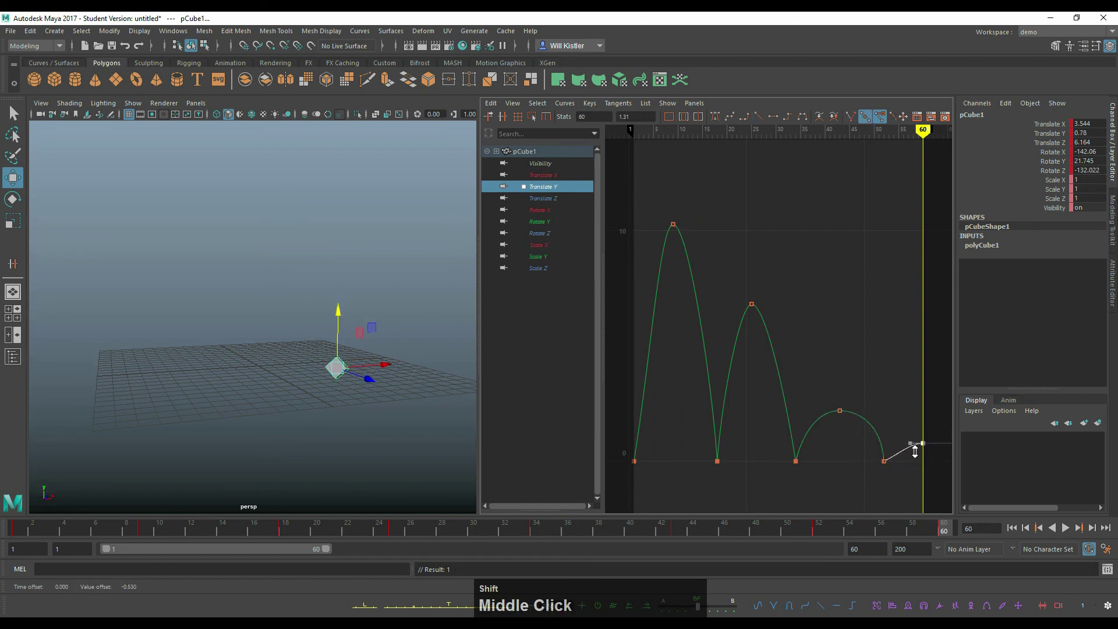
- Move the ground key at frame 34 to frame 36, the third peak to frame 45 and the second peak to frame 26
{"action": "left_click_drag", "start_coordinate": [774, 405], "coordinate": [849, 465]}
{"action": "mouse_move", "coordinate": [823, 485]}
{"action": "middle_mouse_down", "text": "shift"}
{"action": "mouse_move", "coordinate": [833, 487]}
{"action": "mouse_move", "coordinate": [811, 479]}
{"action": "middle_mouse_up", "text": "shift"}
{"action": "key", "text": "z"}
{"action": "left_click_drag", "start_coordinate": [732, 290], "coordinate": [760, 327]}
{"action": "middle_click_drag", "start_coordinate": [760, 331], "coordinate": [765, 333], "text": "shift"}
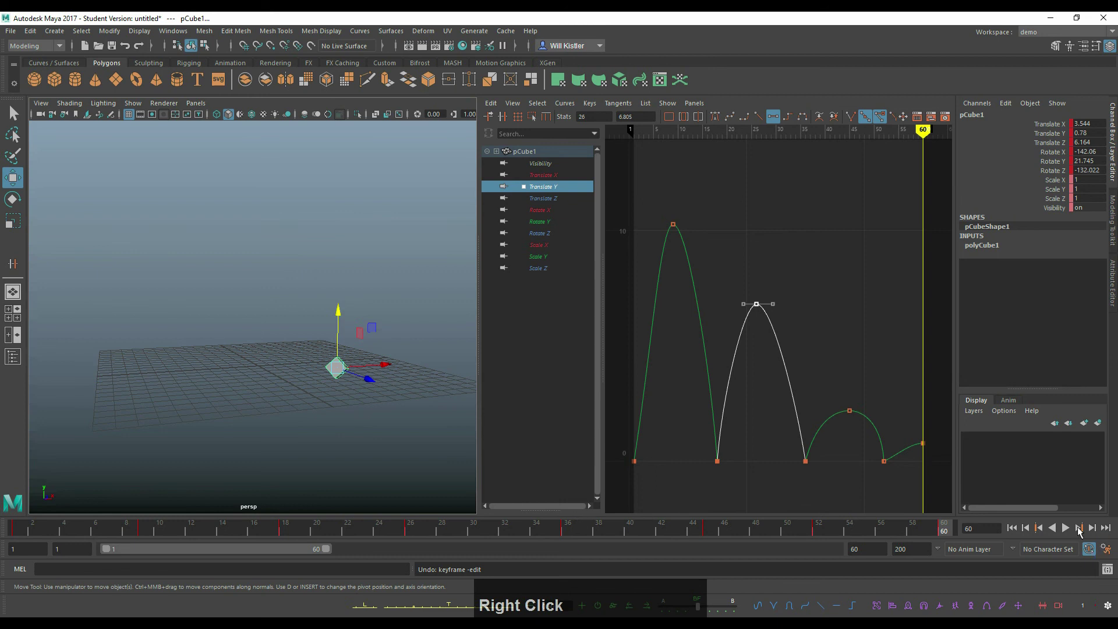
- Play back the animation to review the cube's bounce
{"action": "left_click", "coordinate": [1066, 528]}
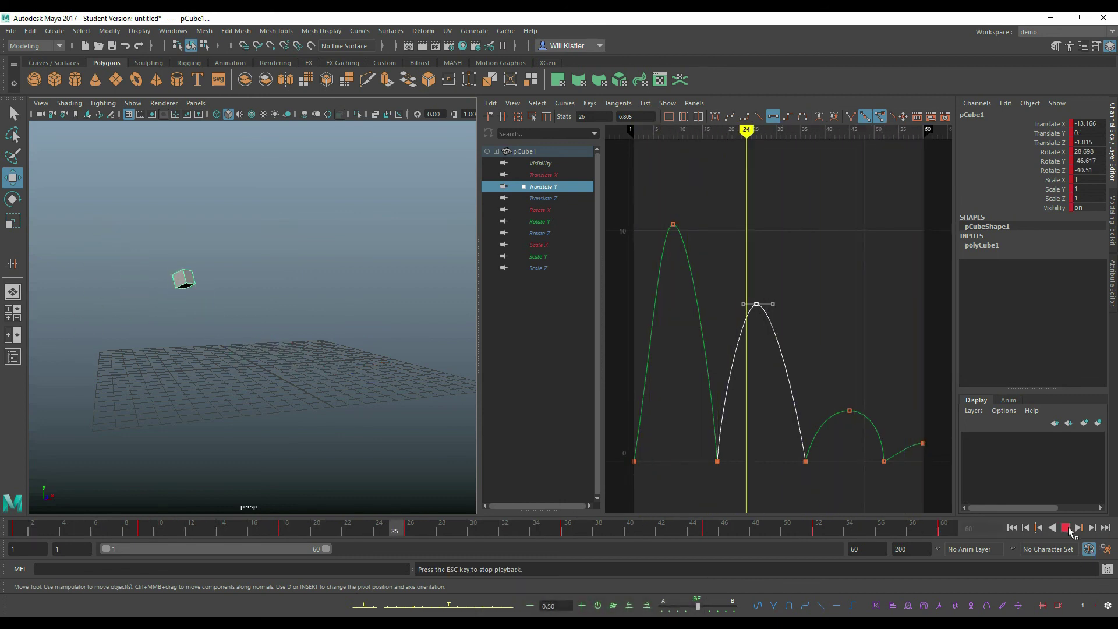
{"action": "left_click", "coordinate": [1066, 528]}
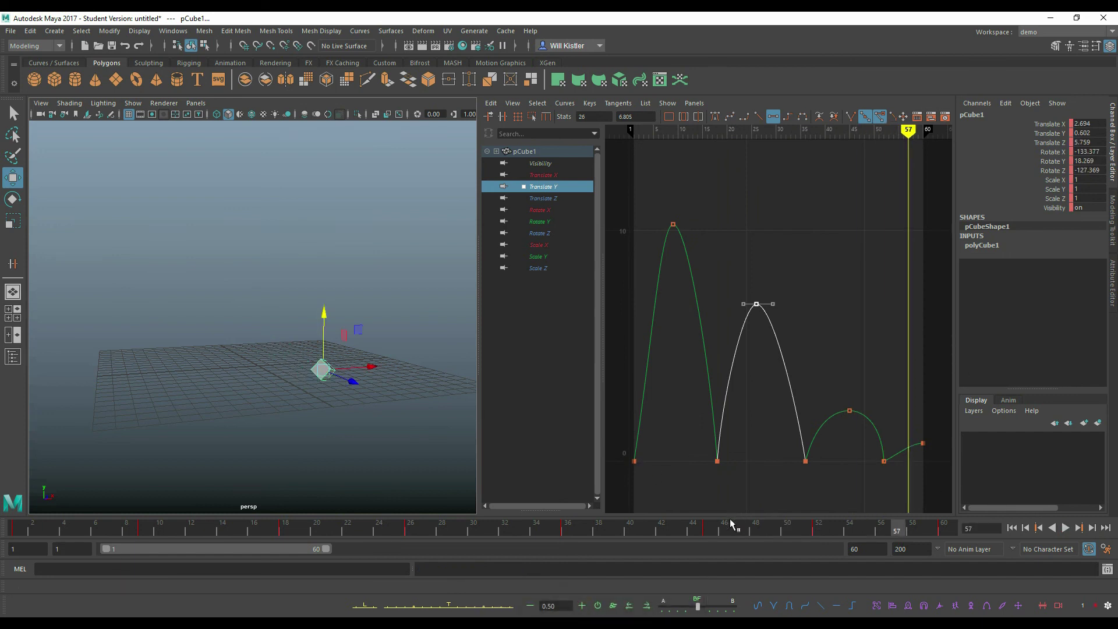
- Select all keys on the Translate Y curve
{"action": "left_click", "coordinate": [641, 368]}
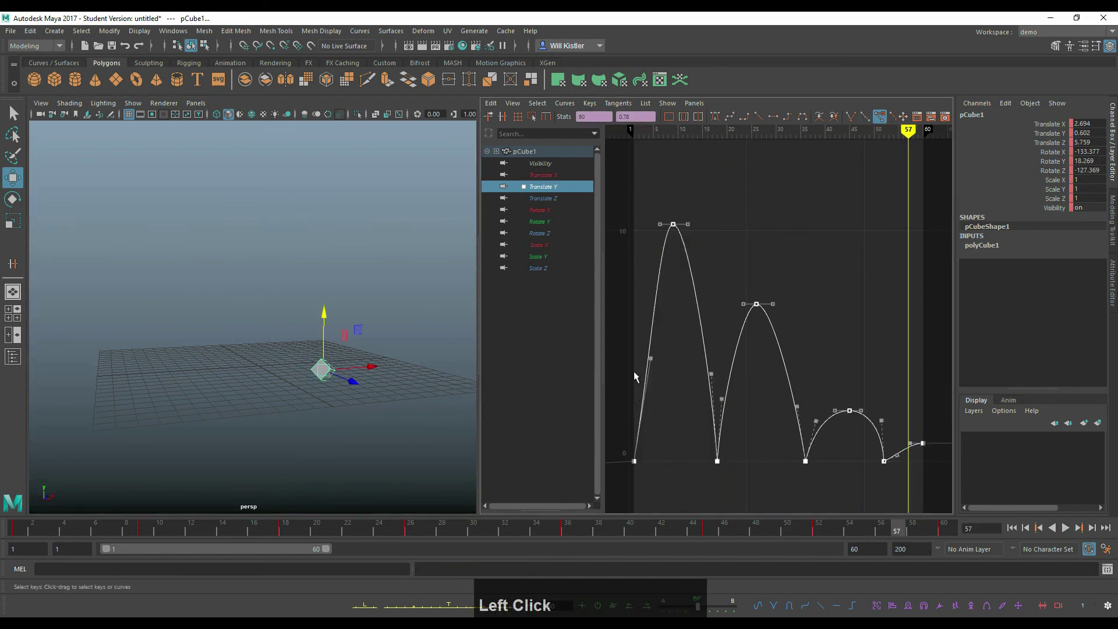